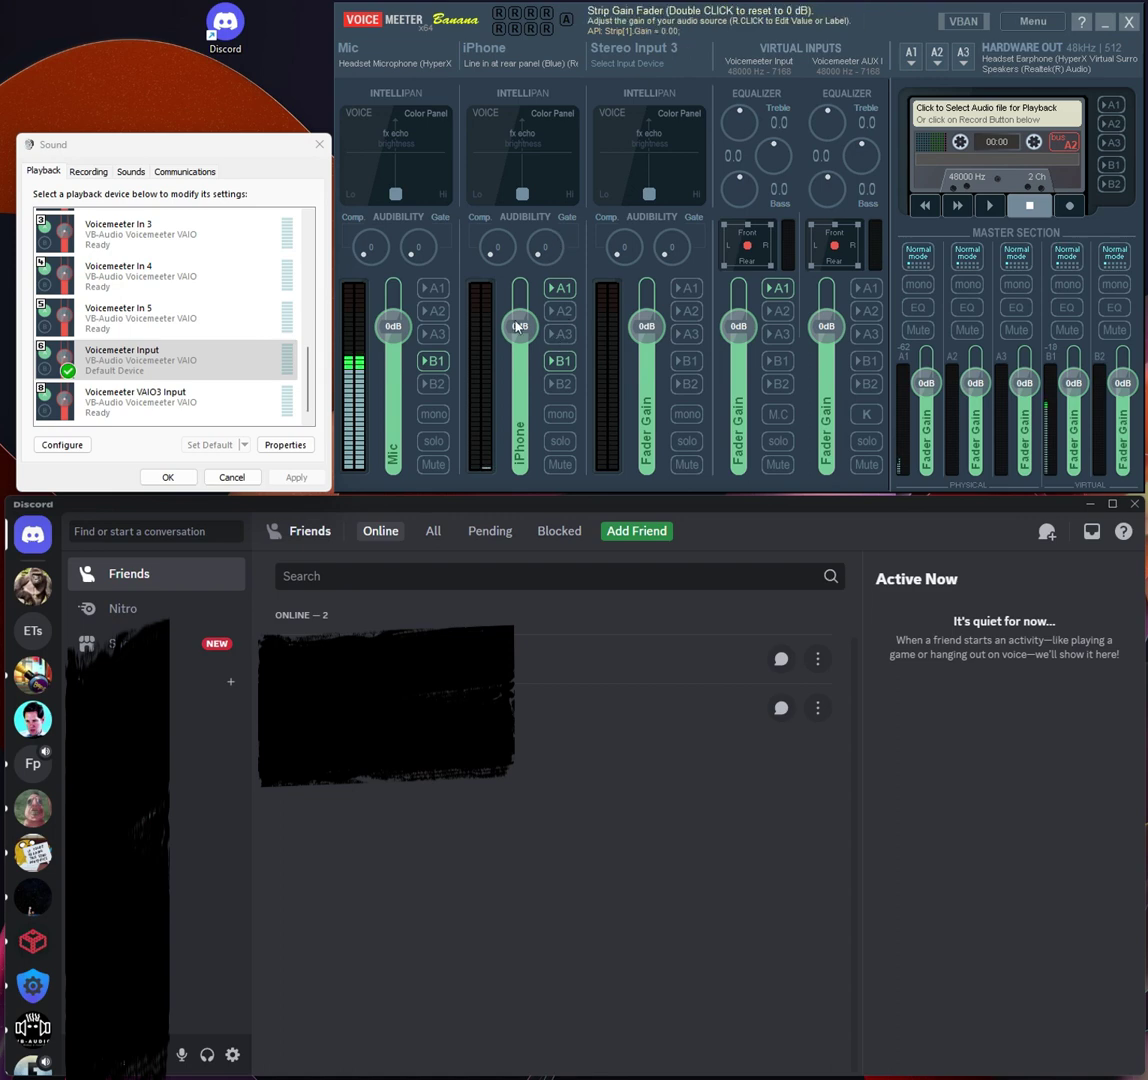
- Review the default playback and recording devices in the Windows Sound dialog, and close it
{"action": "left_click", "coordinate": [138, 138]}
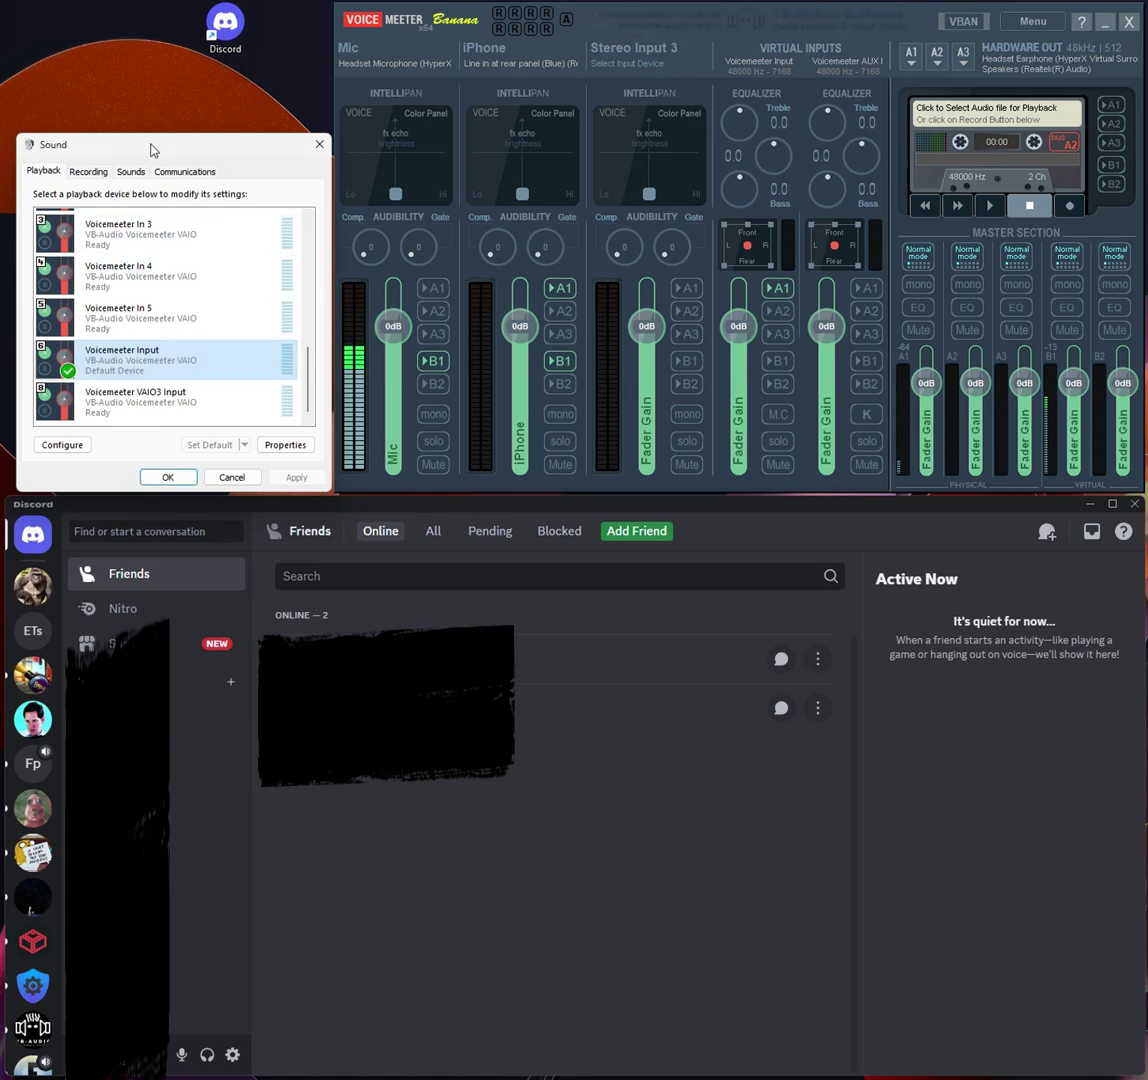
{"action": "left_click", "coordinate": [3, 205]}
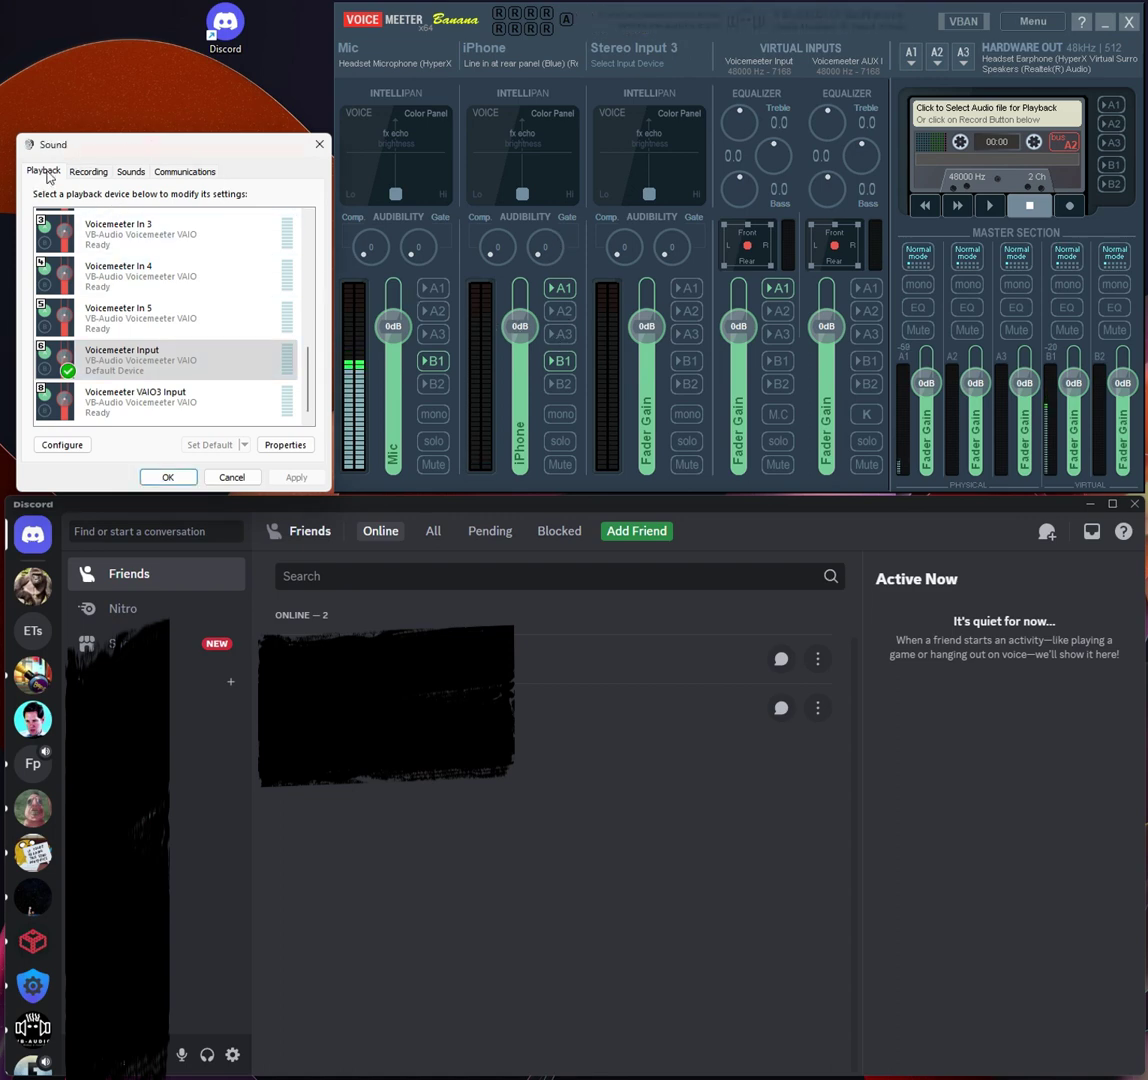
{"action": "left_click", "coordinate": [130, 345]}
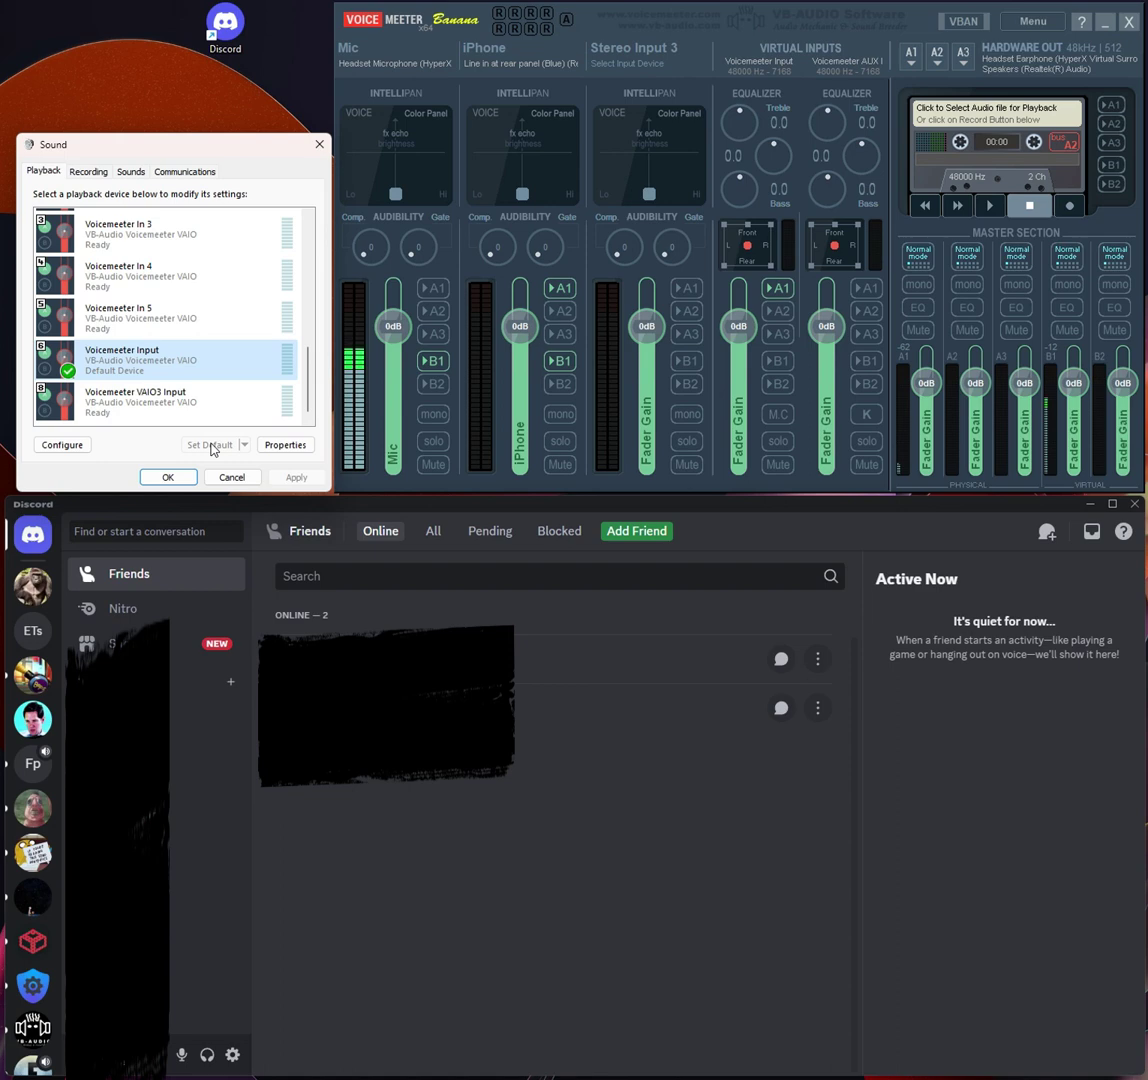
{"action": "left_click", "coordinate": [89, 172]}
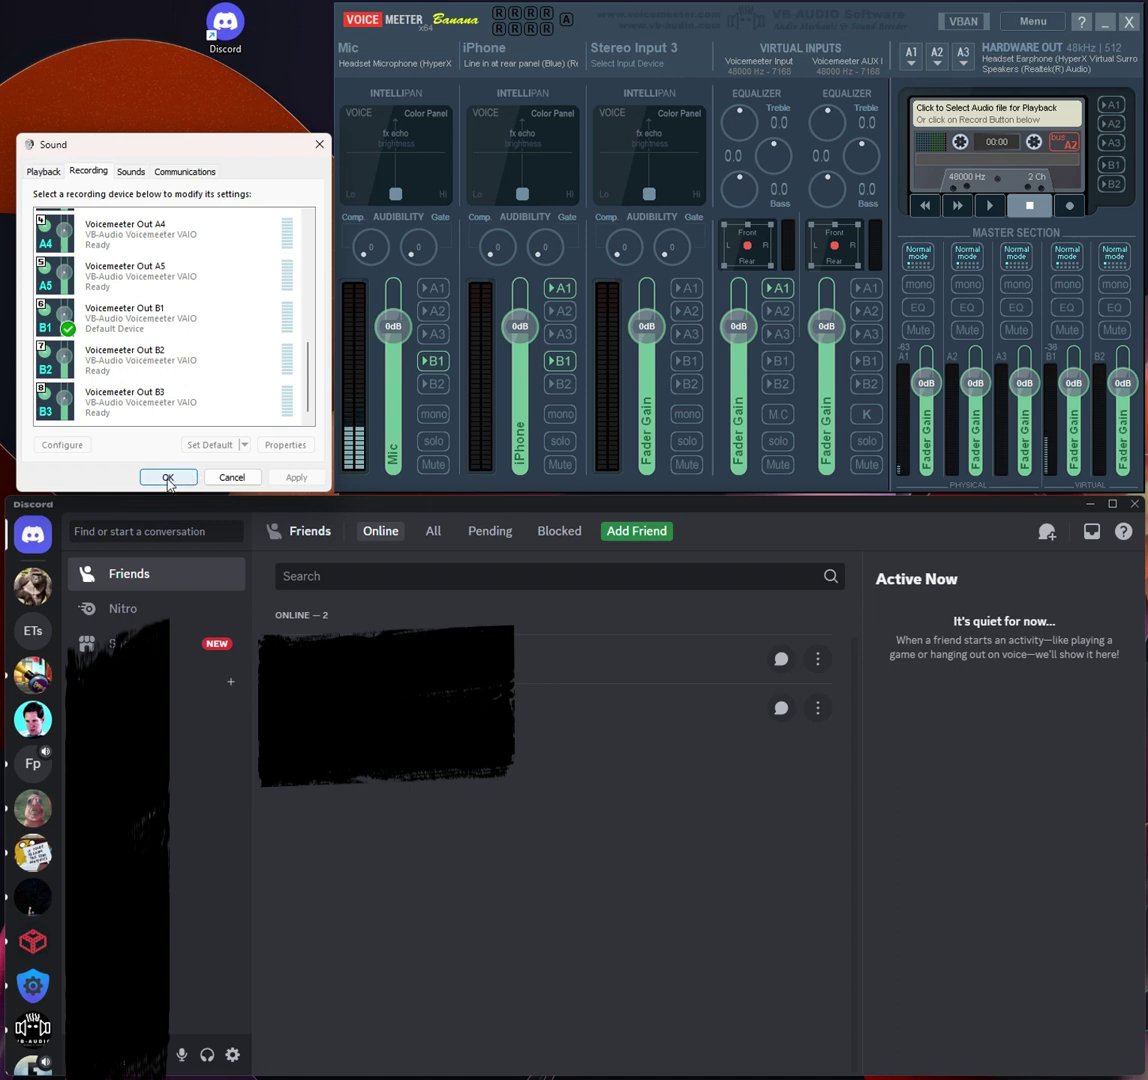
{"action": "left_click", "coordinate": [168, 478]}
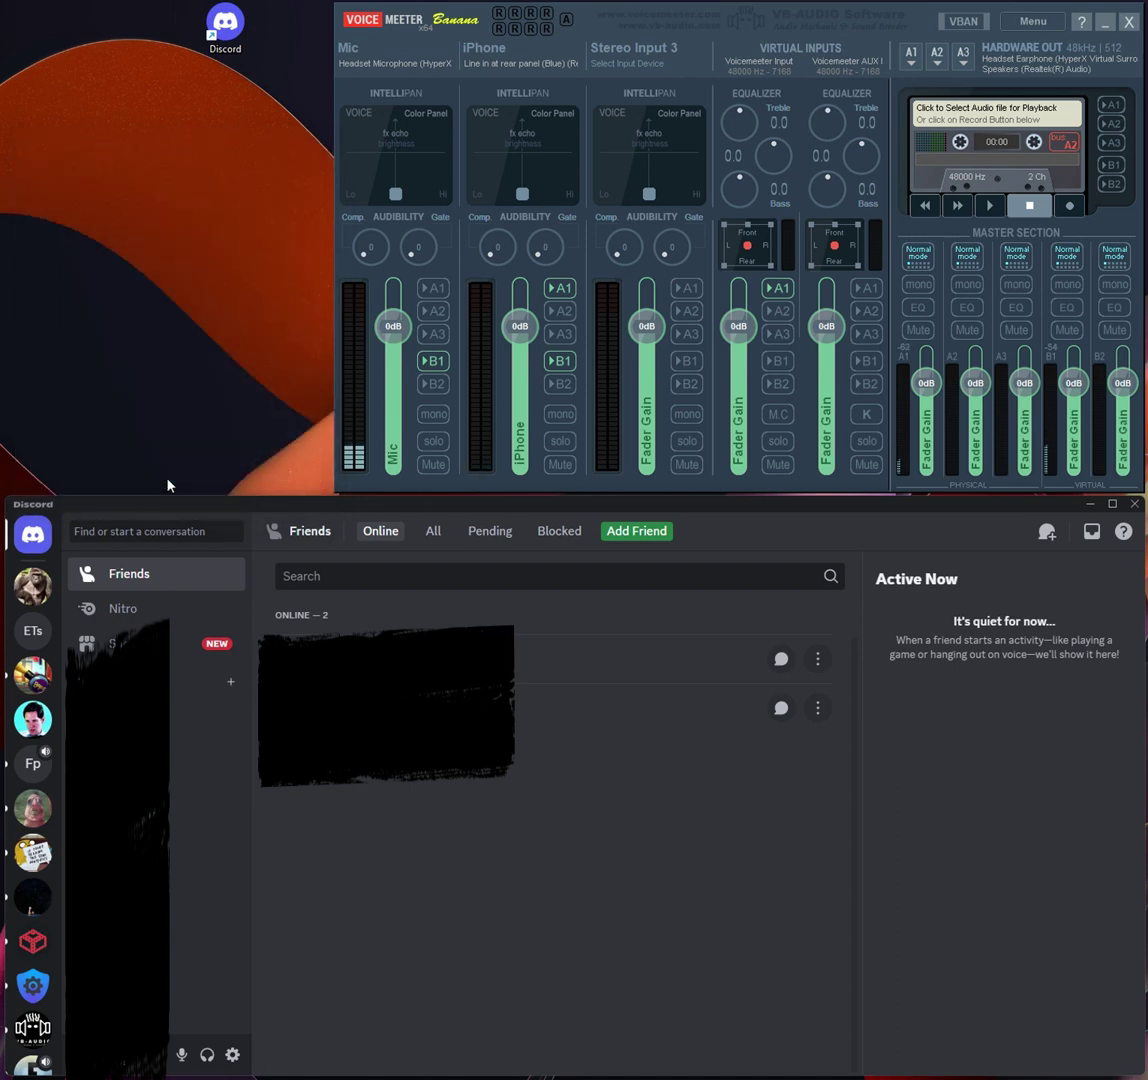
- Check the devices assigned to the first and second hardware inputs, keeping the HyperX headset microphone and the Realtek rear-panel line-in
{"action": "left_click", "coordinate": [401, 66]}
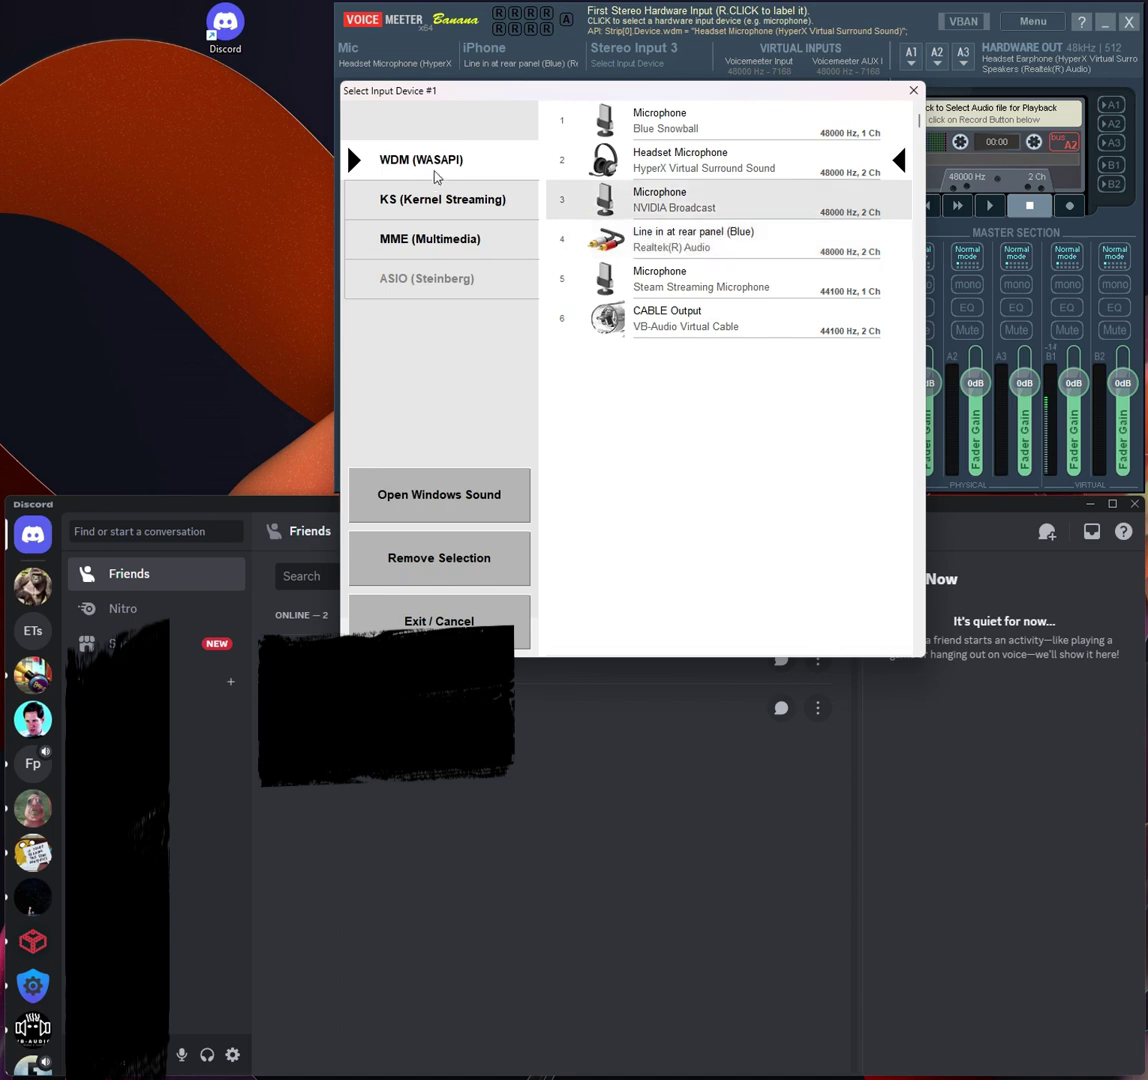
{"action": "left_click", "coordinate": [684, 167]}
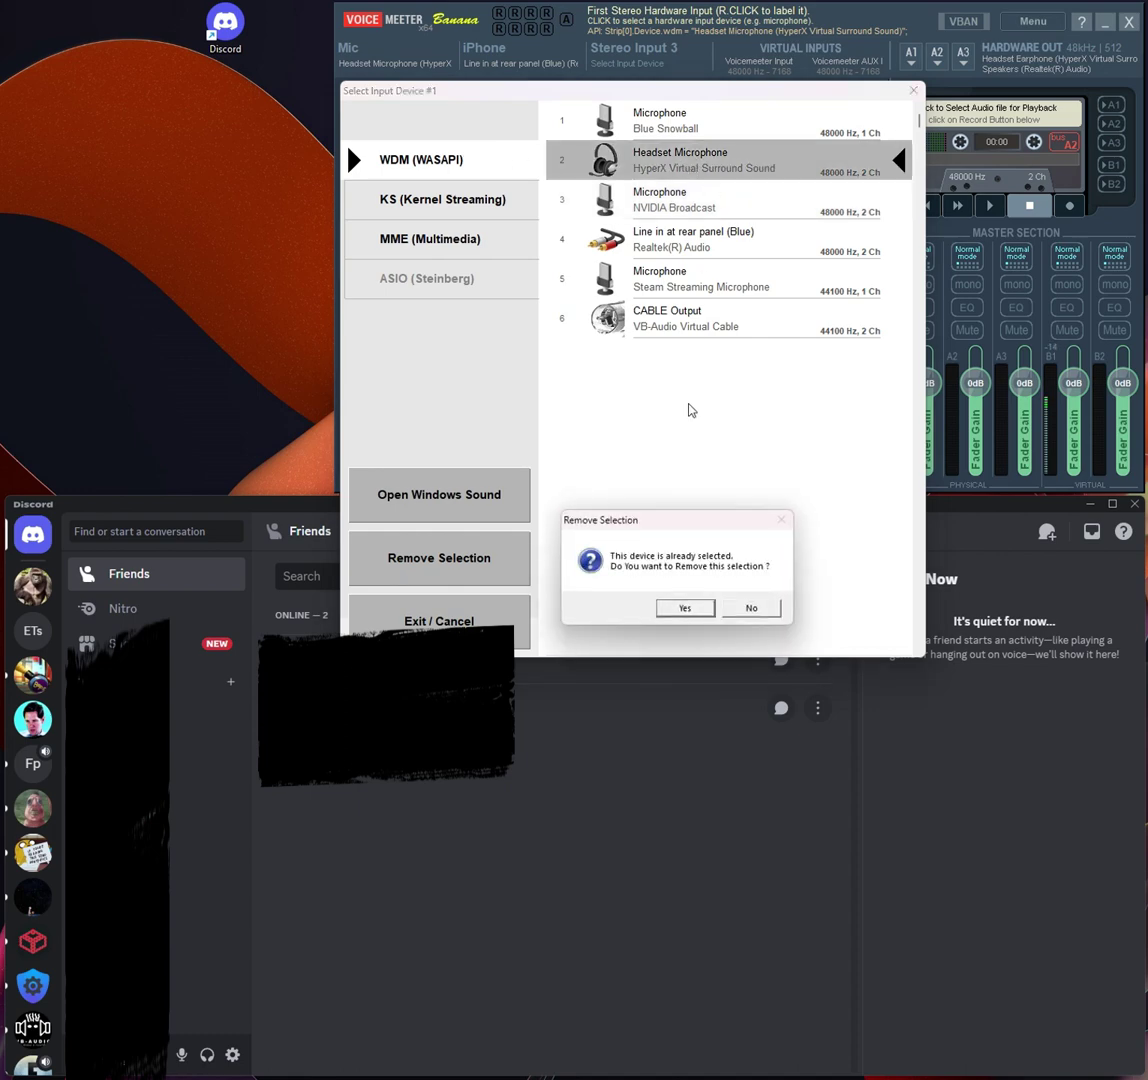
{"action": "left_click", "coordinate": [751, 609]}
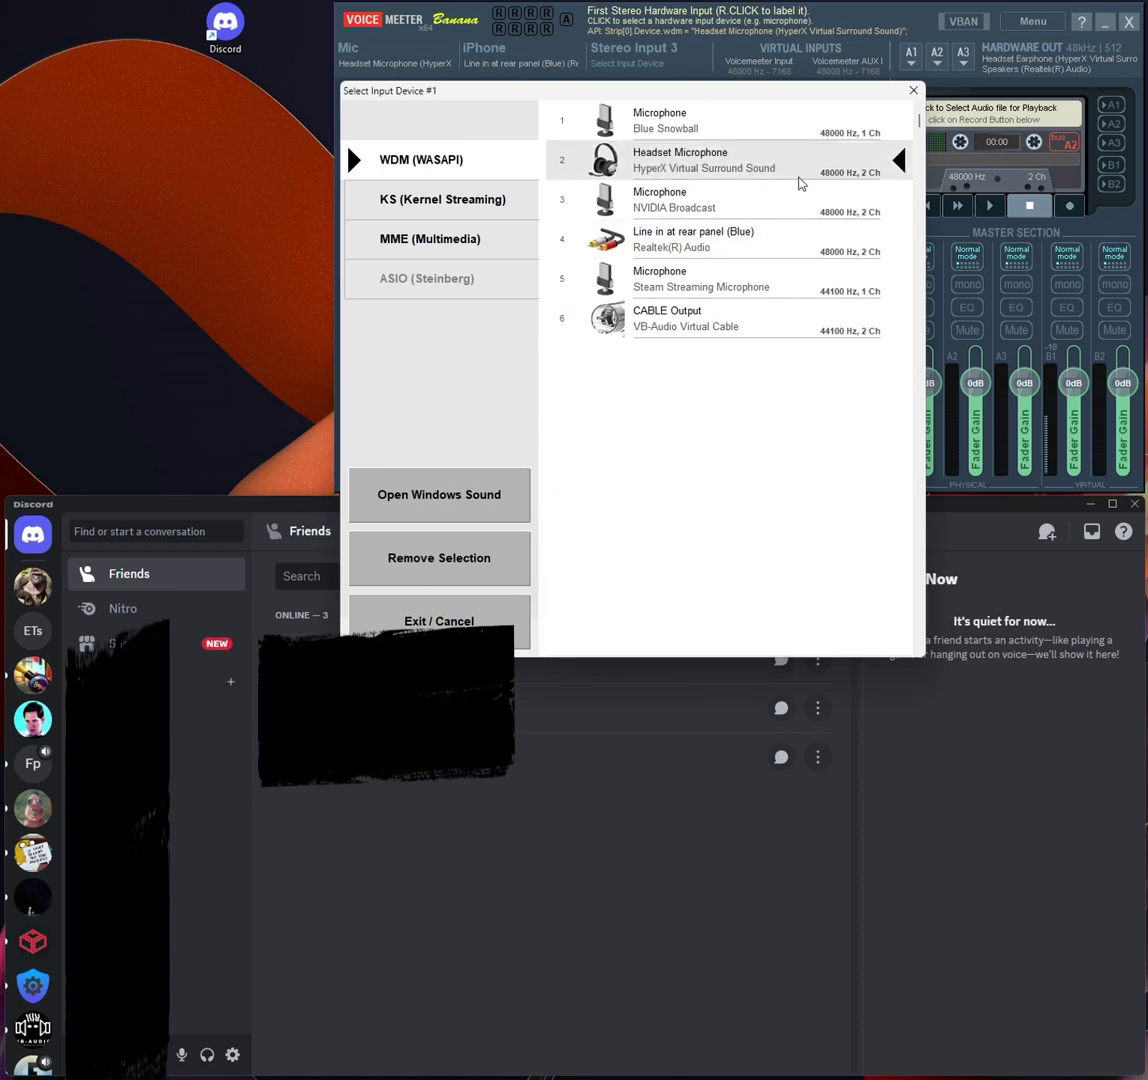
{"action": "left_click", "coordinate": [912, 90]}
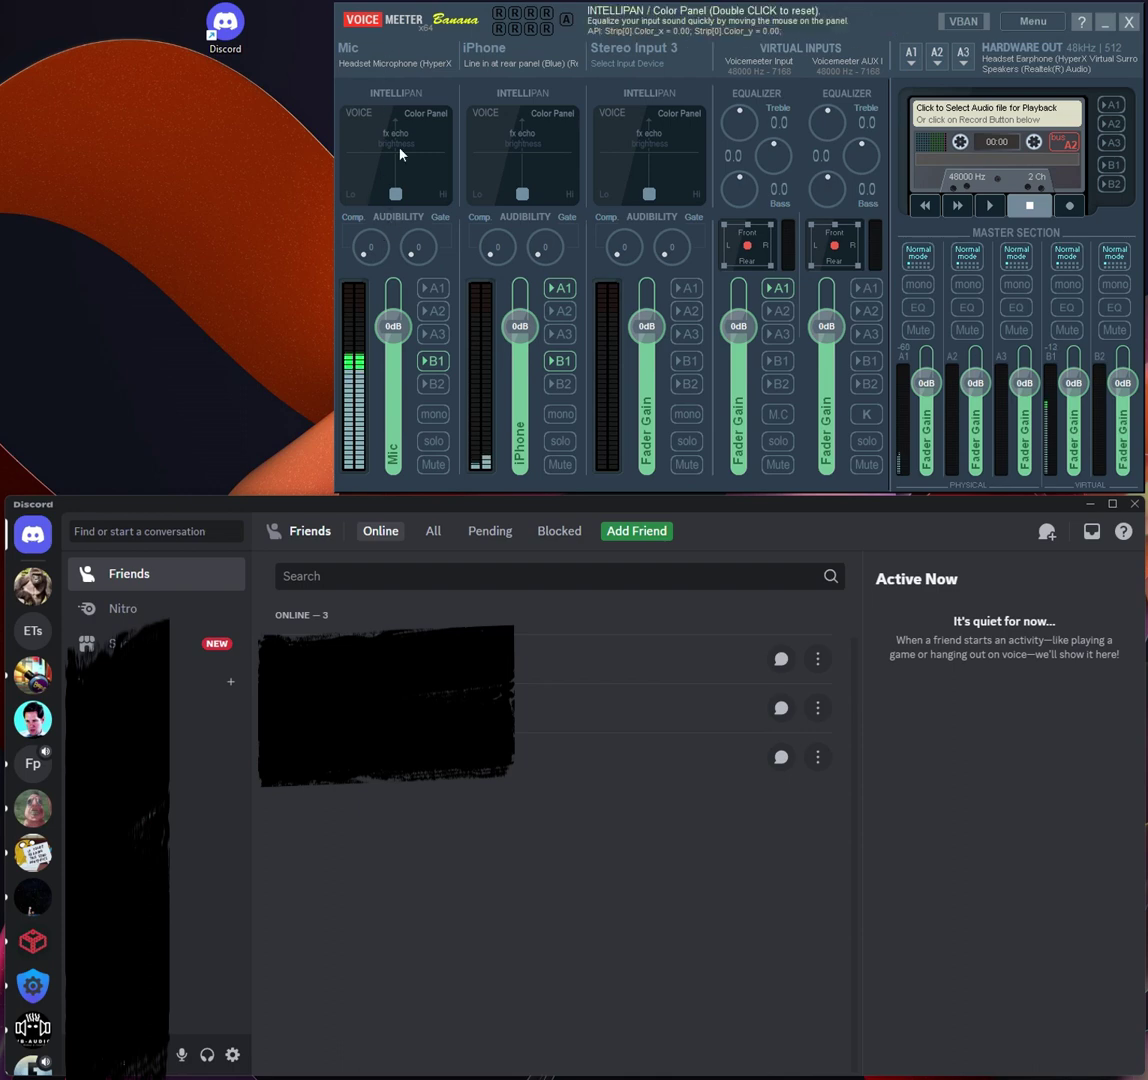
{"action": "left_click", "coordinate": [521, 67]}
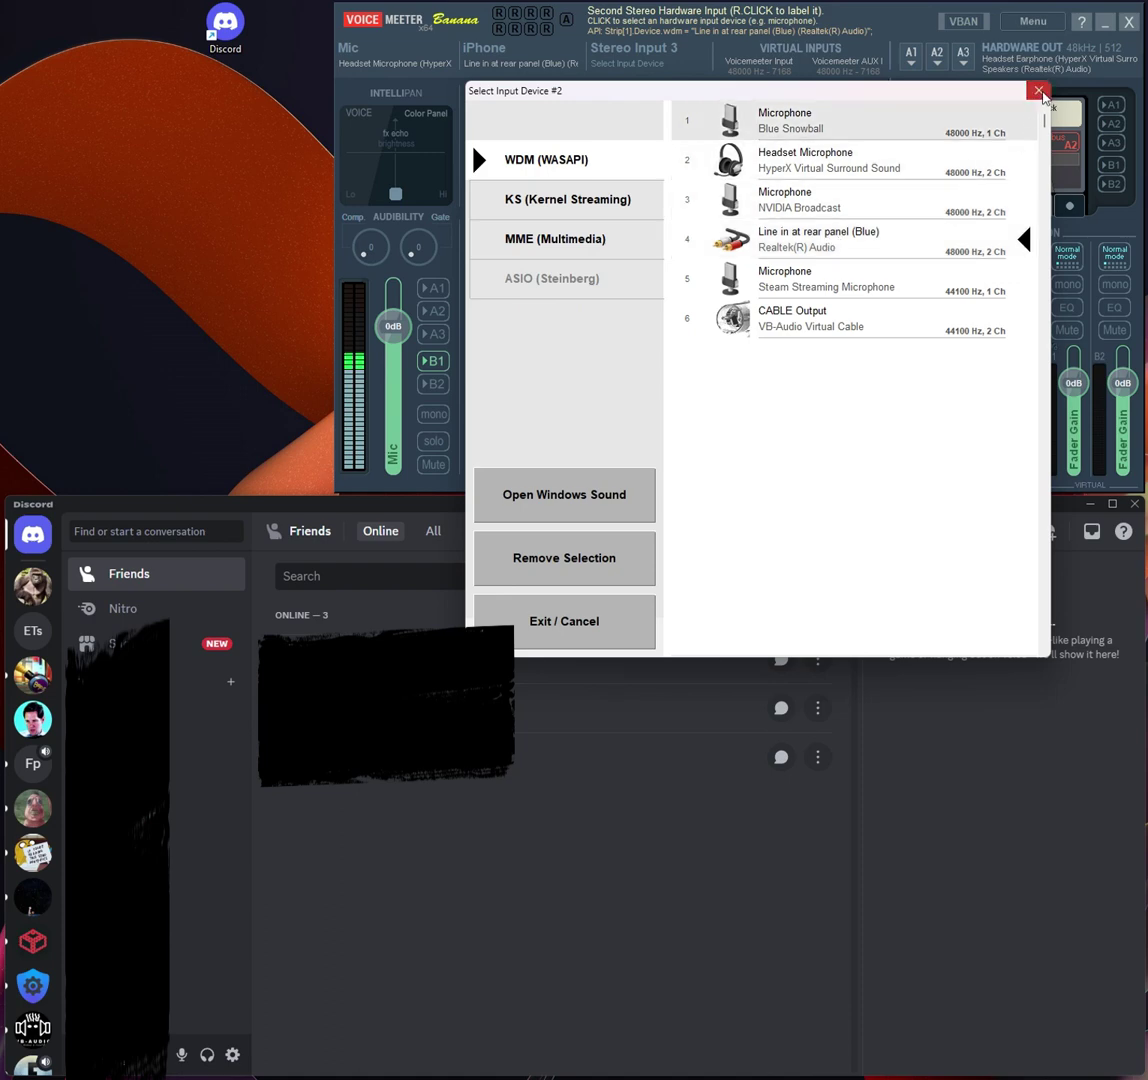
{"action": "left_click", "coordinate": [1038, 90]}
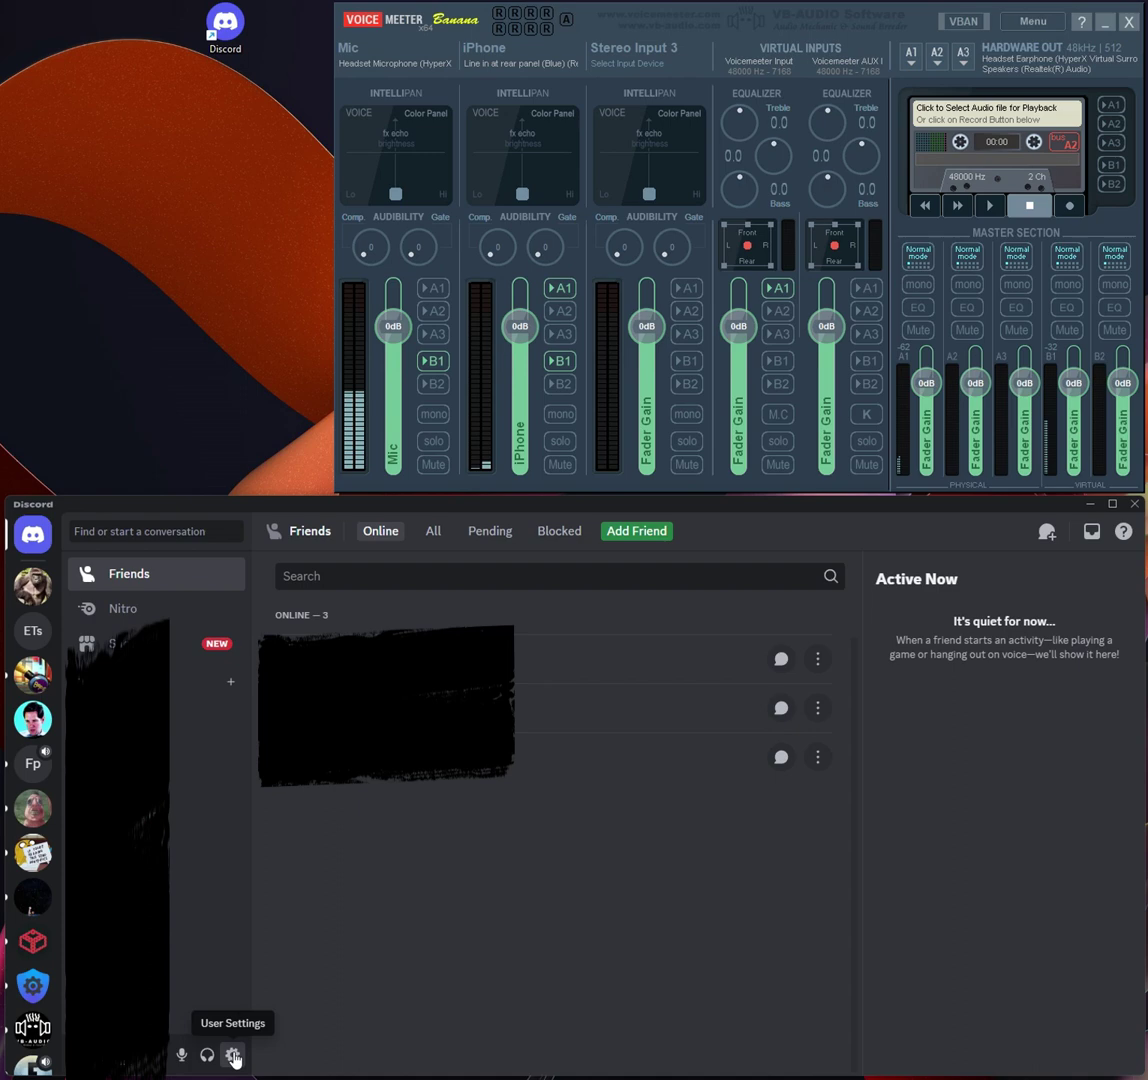
- Switch to Discord, check the input and output devices in its Voice & Video settings, and close the settings
{"action": "left_click", "coordinate": [232, 1055]}
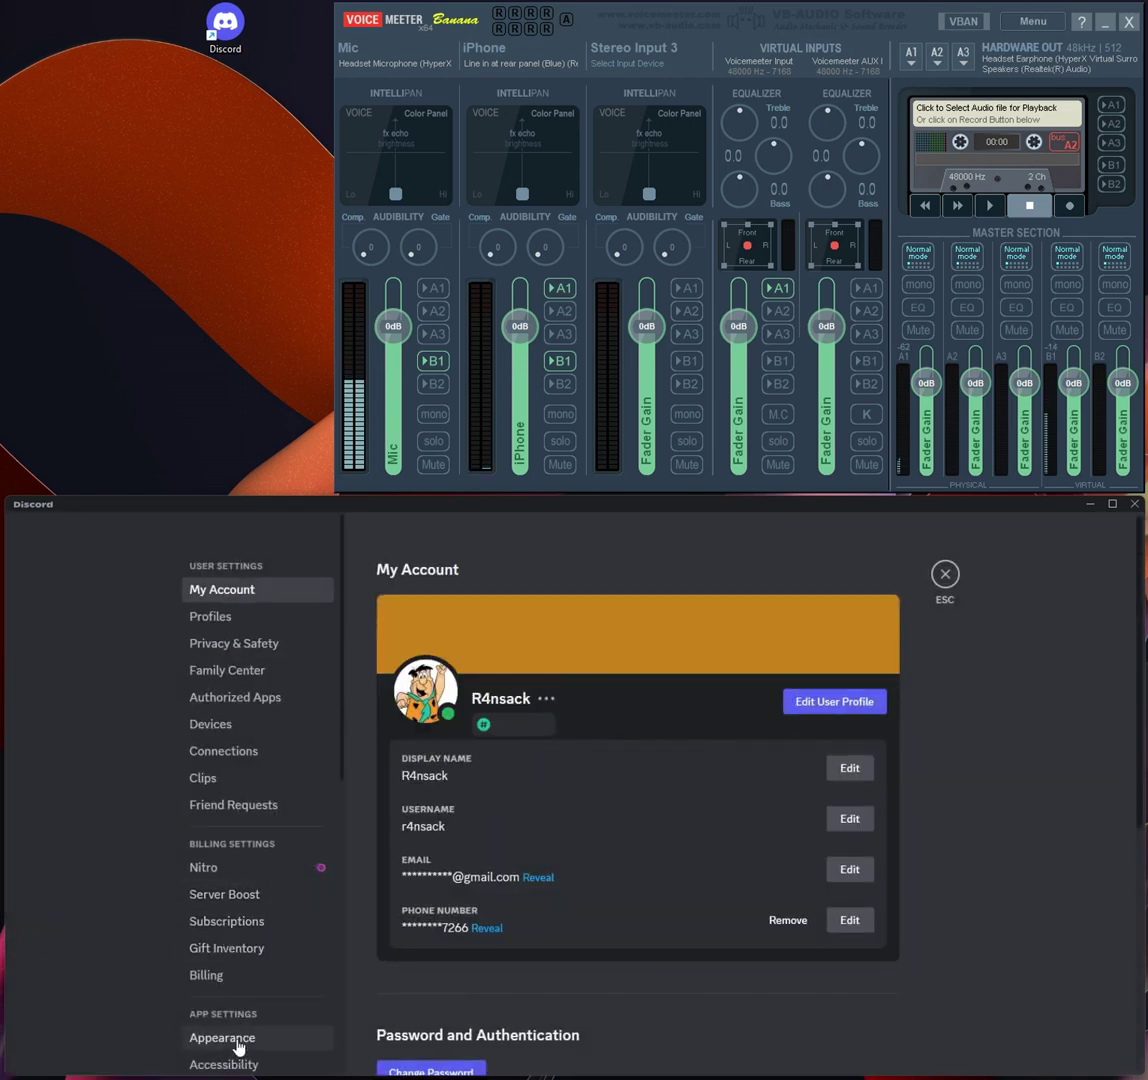
{"action": "scroll", "coordinate": [237, 1047], "scroll_direction": "down", "scroll_amount": 4}
{"action": "left_click", "coordinate": [208, 857]}
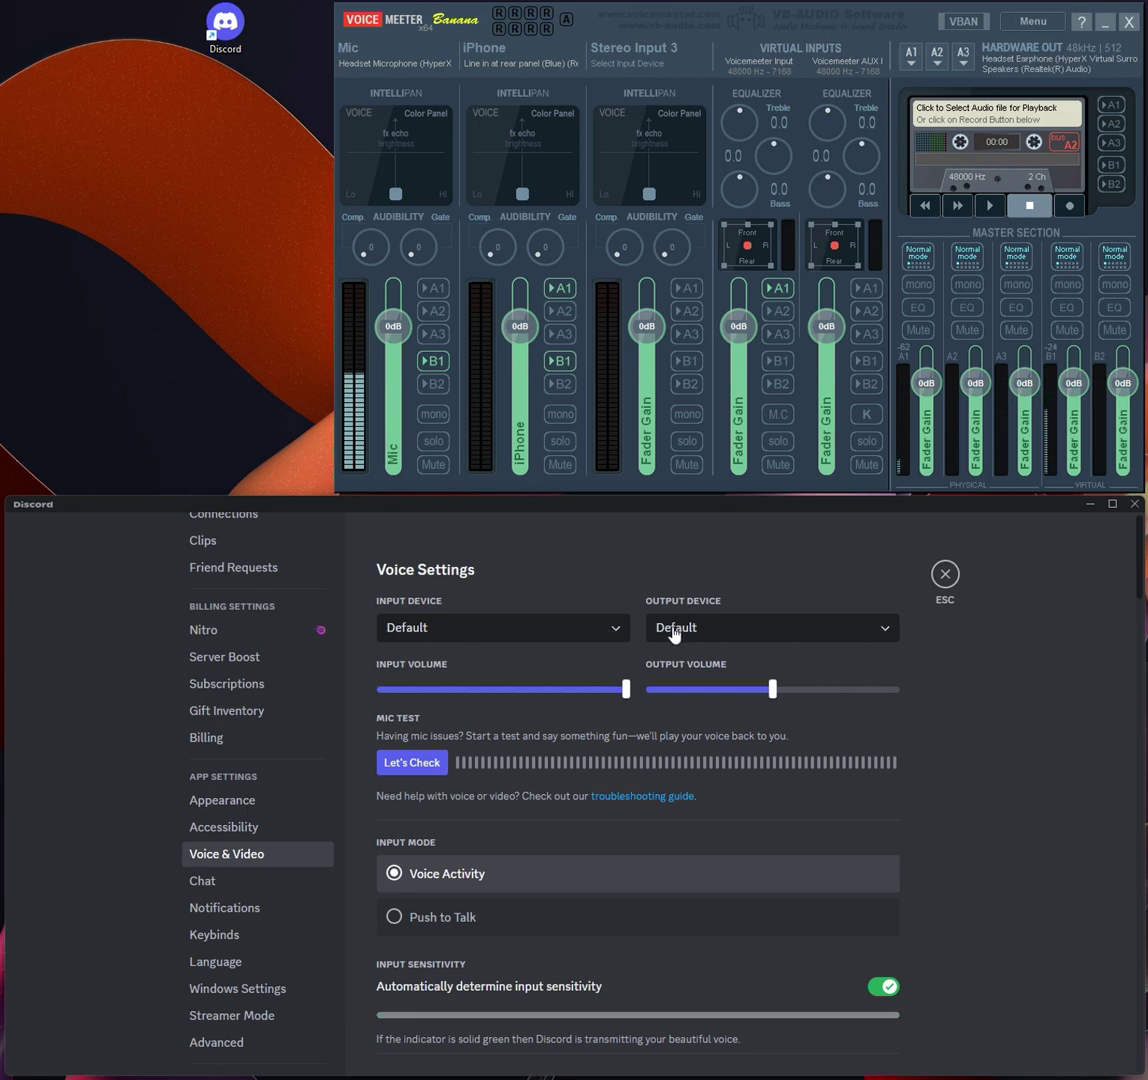
{"action": "left_click", "coordinate": [944, 574]}
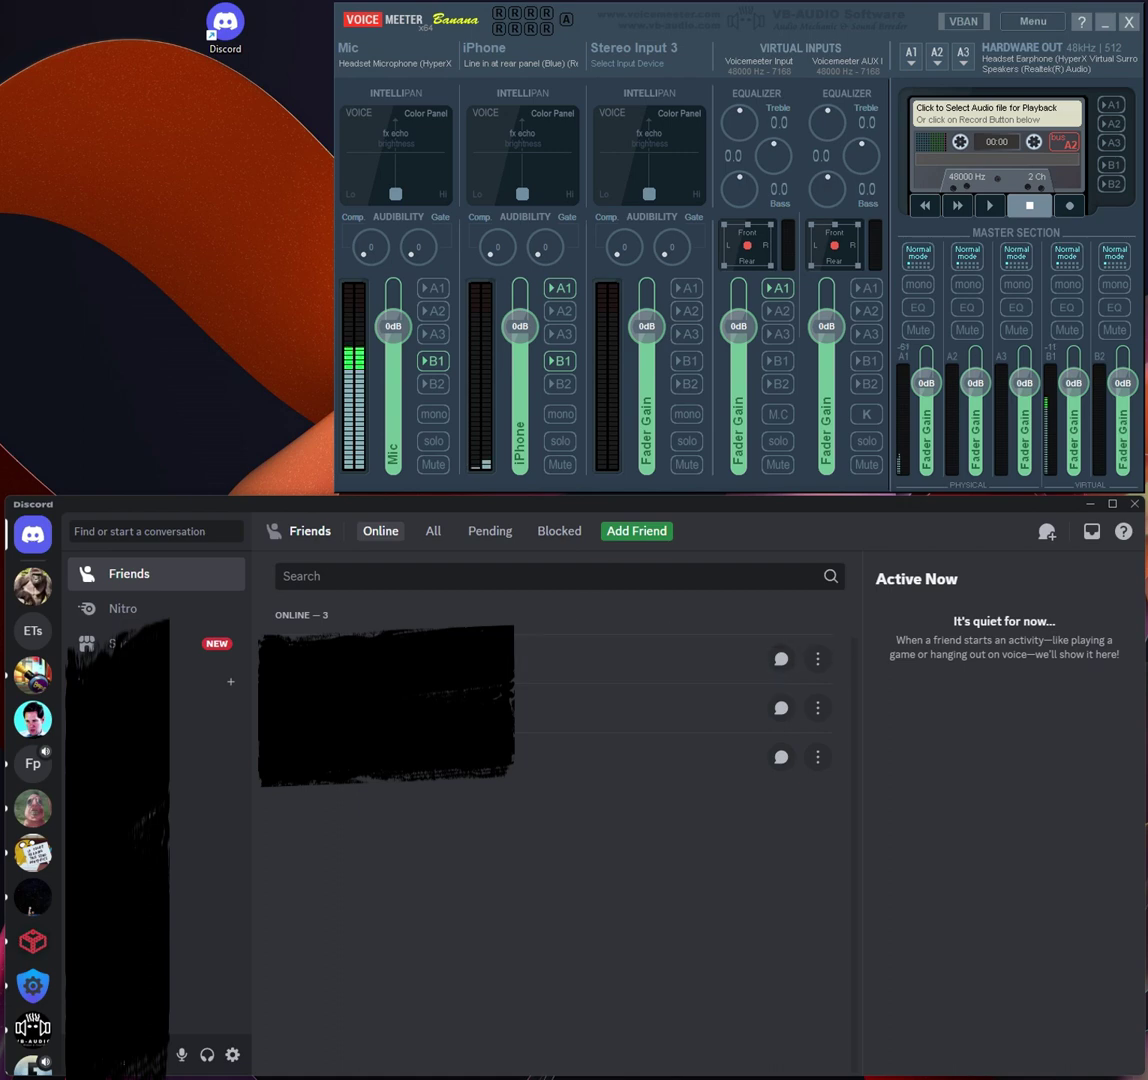
- Open the Sound dialog from the Windows sound settings and examine the default devices for playback and recording
{"action": "scroll", "coordinate": [856, 600], "scroll_direction": "down", "scroll_amount": 10}
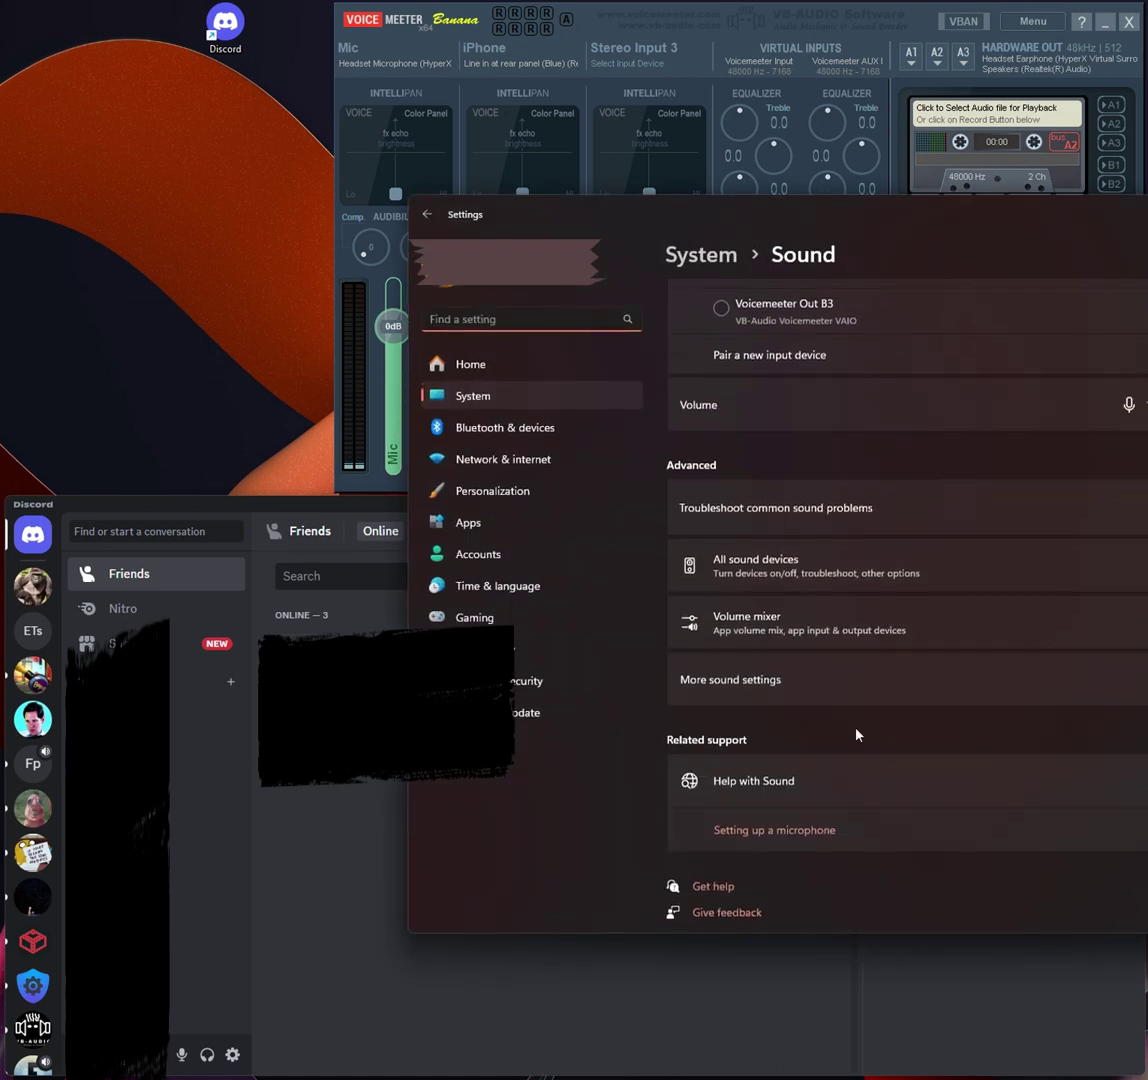
{"action": "left_click", "coordinate": [790, 676]}
{"action": "left_click_drag", "start_coordinate": [5, 60], "coordinate": [214, 145]}
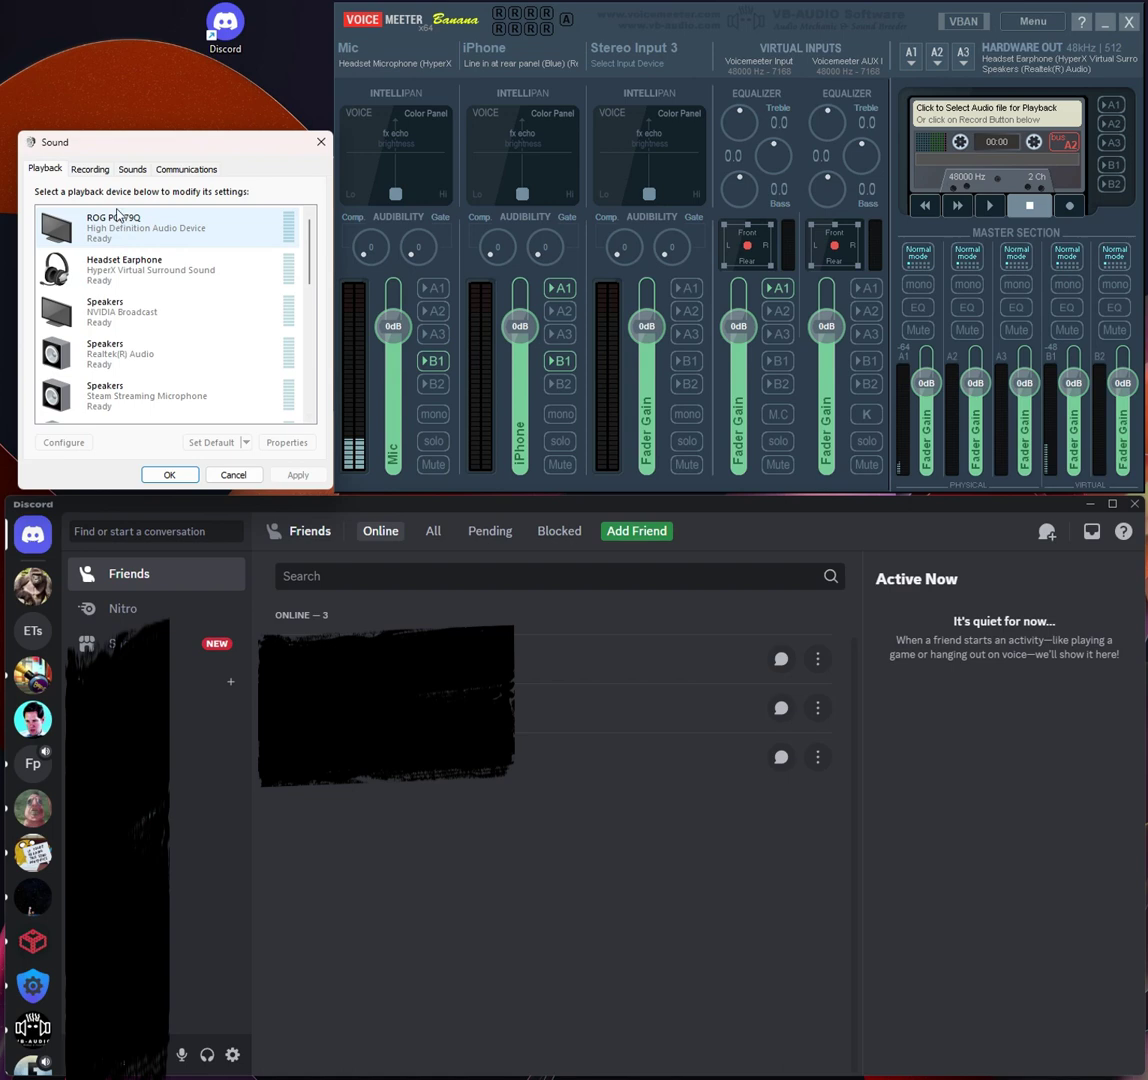
{"action": "scroll", "coordinate": [164, 366], "scroll_direction": "down", "scroll_amount": 10}
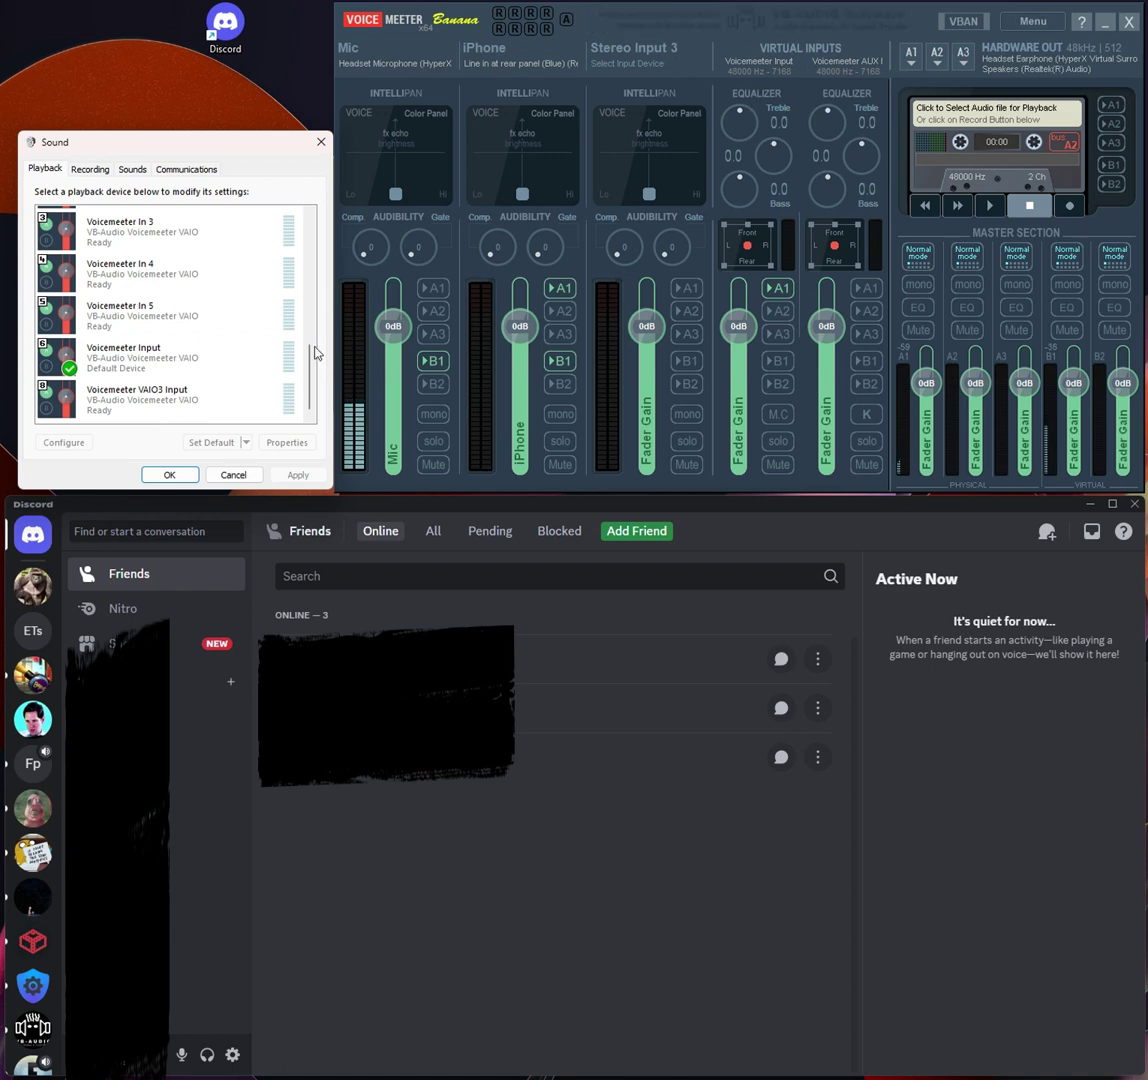
{"action": "left_click", "coordinate": [90, 169]}
{"action": "scroll", "coordinate": [312, 385], "scroll_direction": "down", "scroll_amount": 10}
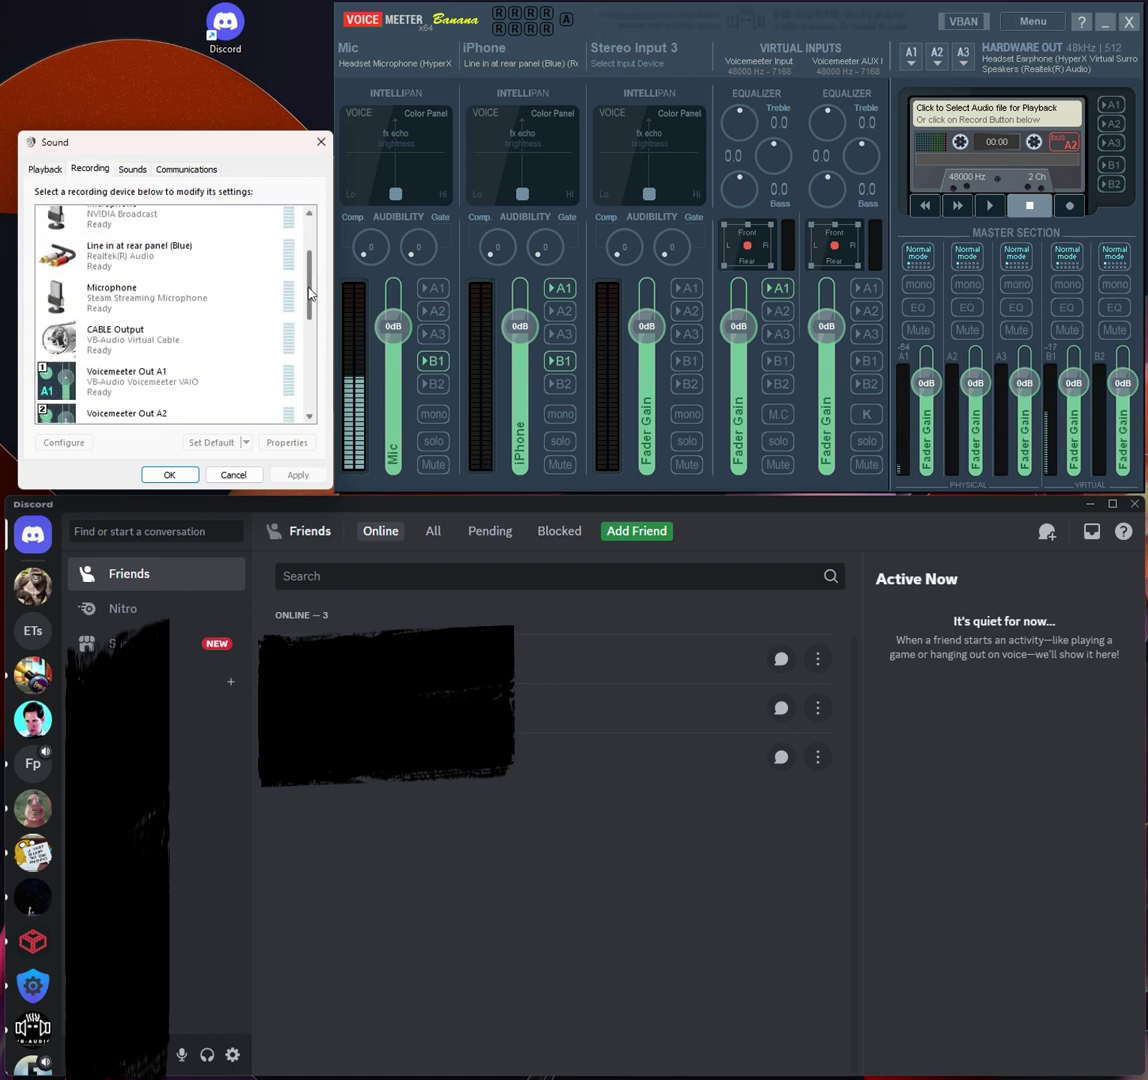
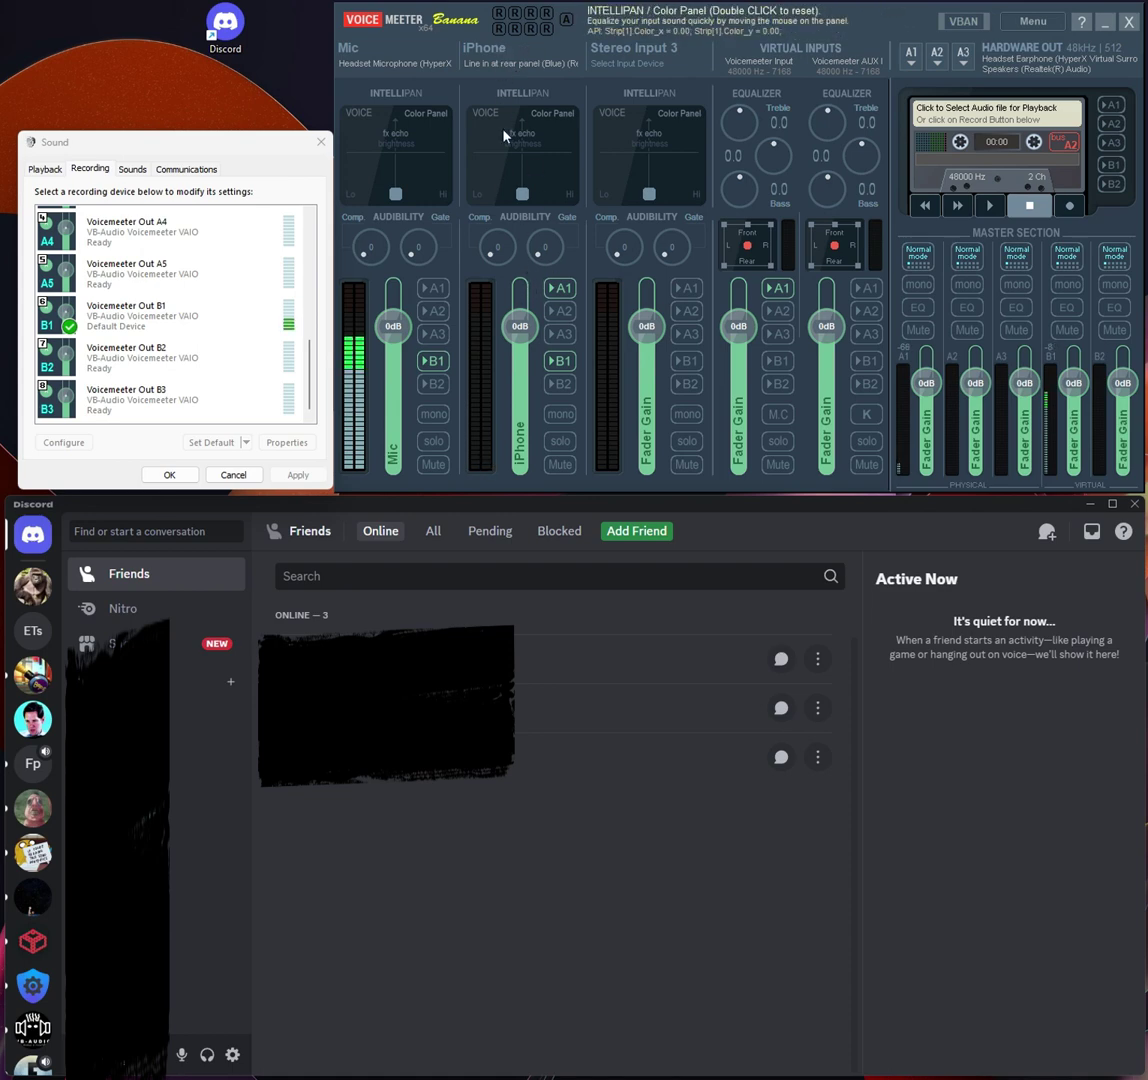
{"action": "left_click", "coordinate": [558, 289]}
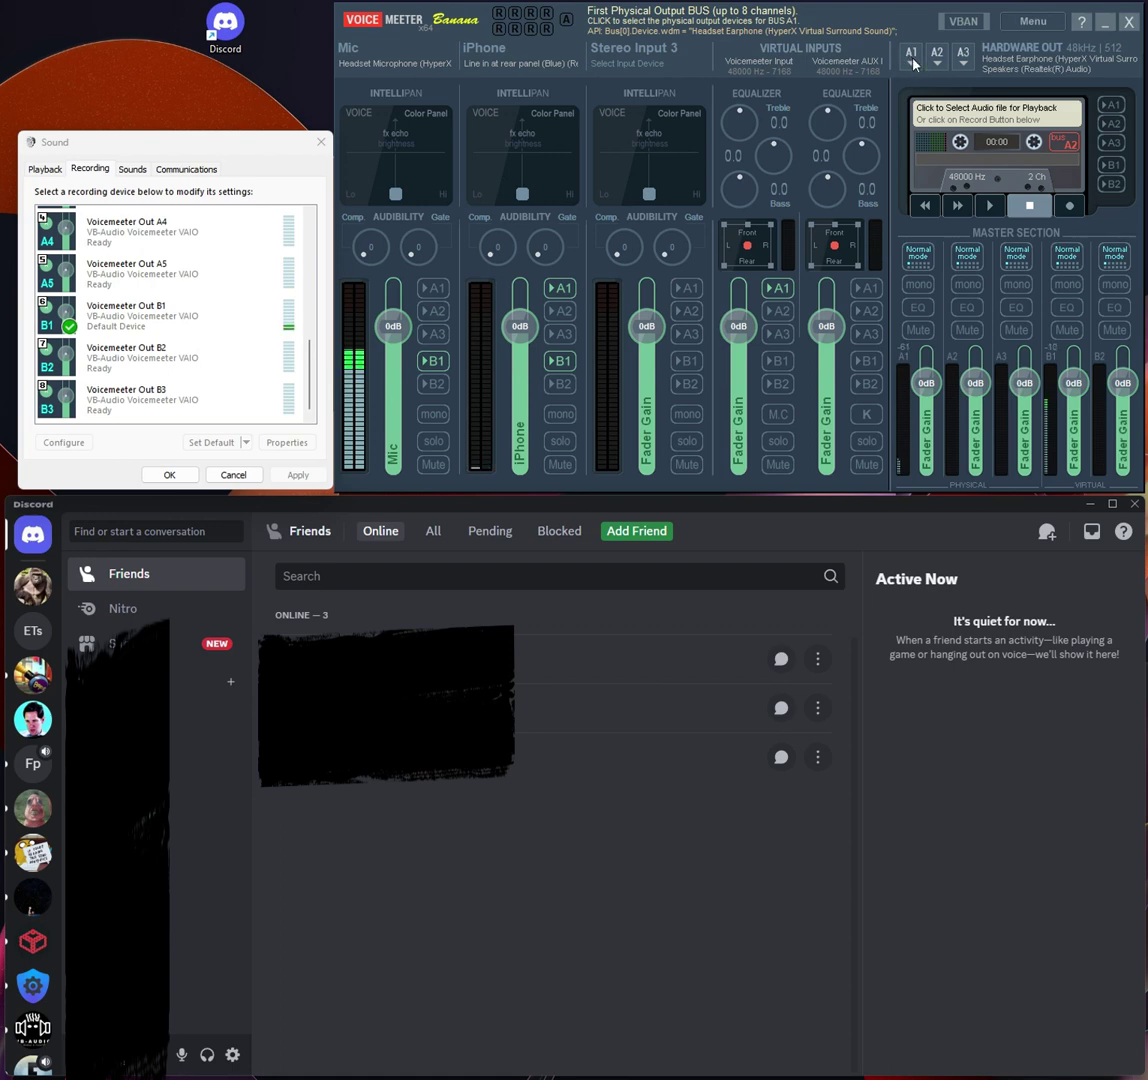
{"action": "left_click", "coordinate": [561, 289]}
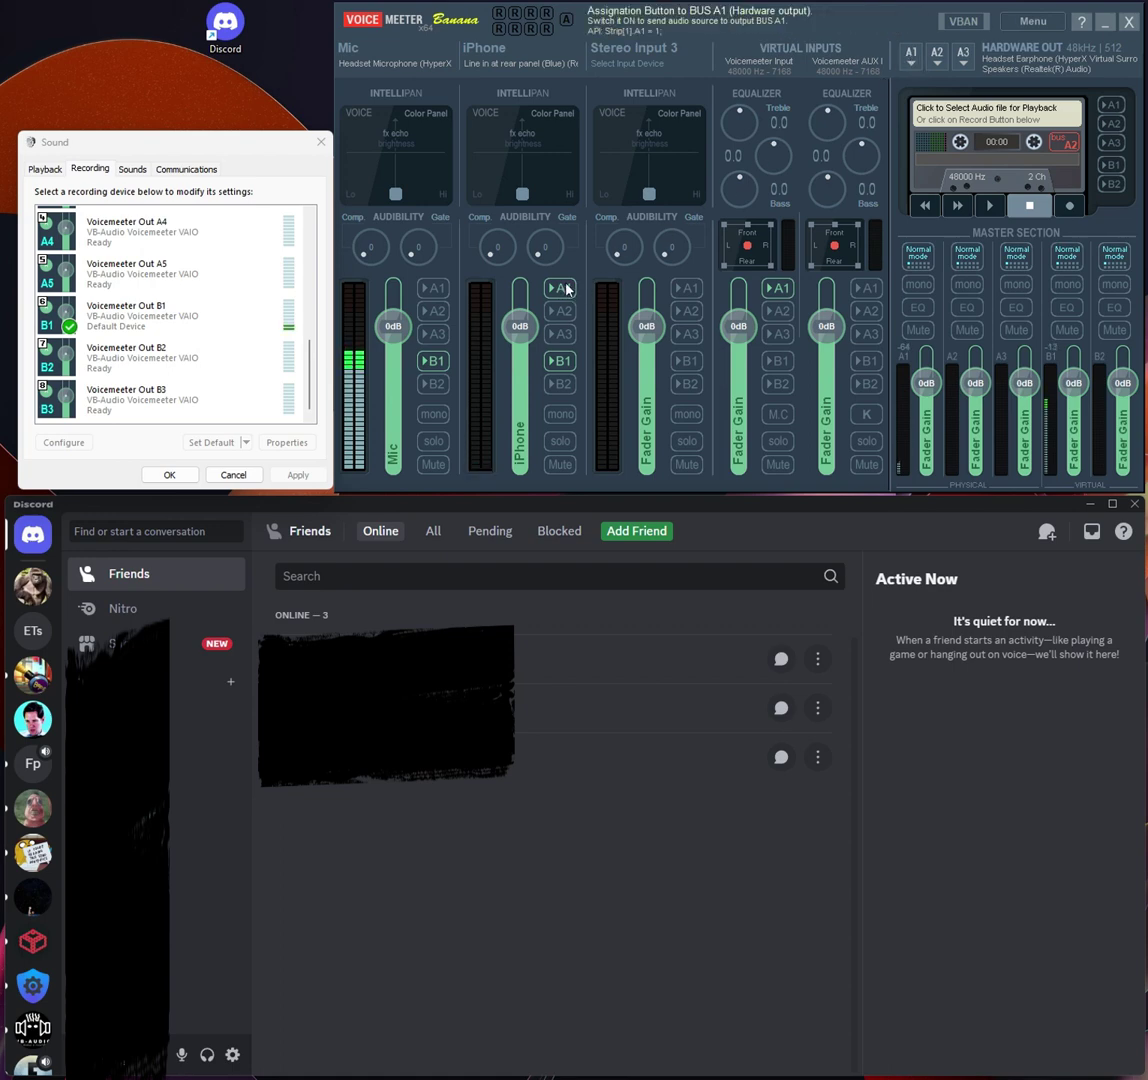
{"action": "left_click", "coordinate": [561, 289]}
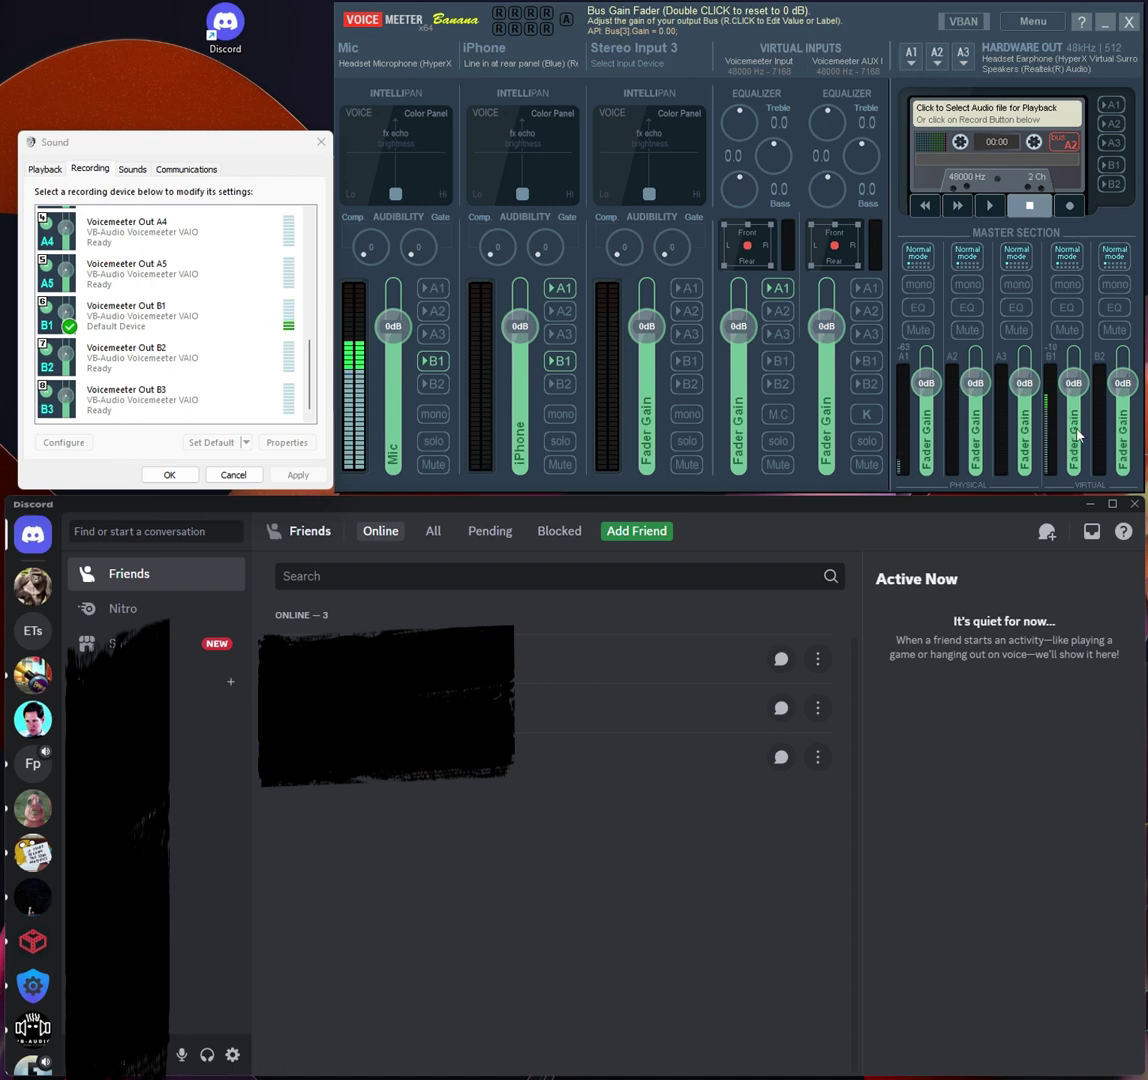
{"action": "left_click", "coordinate": [435, 368]}
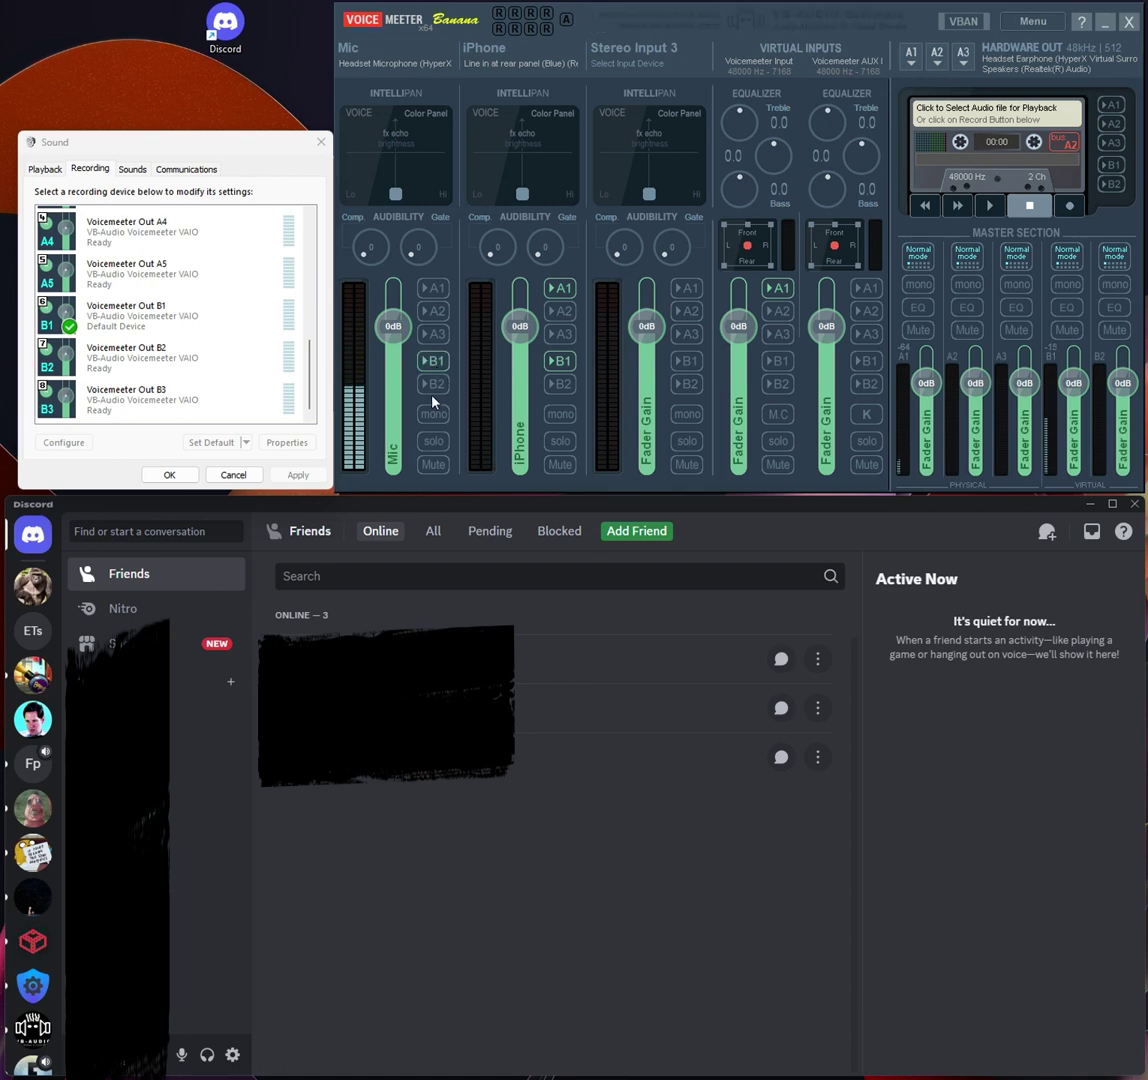
{"action": "left_click", "coordinate": [436, 361]}
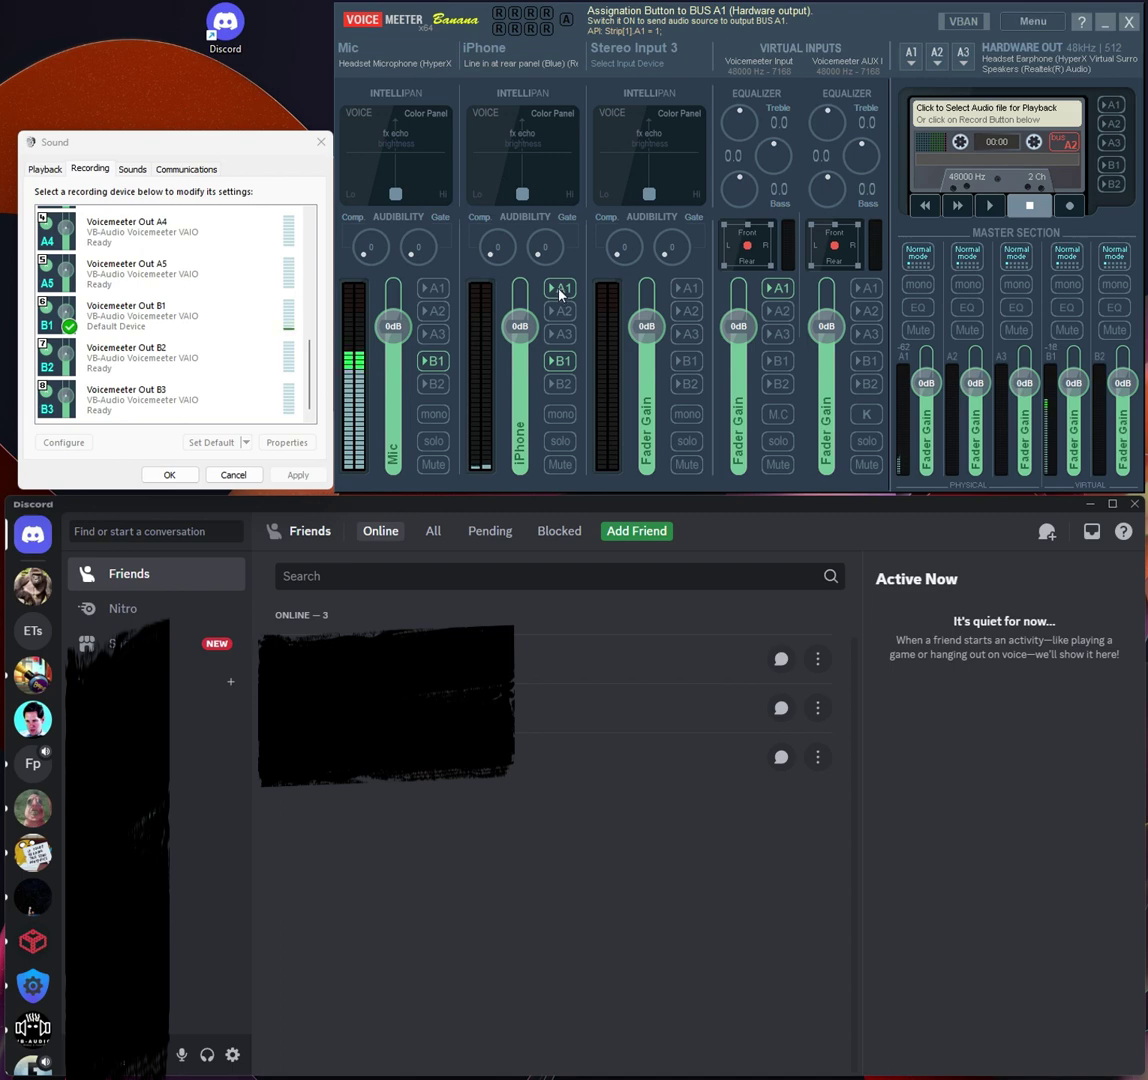
{"action": "left_click", "coordinate": [560, 289]}
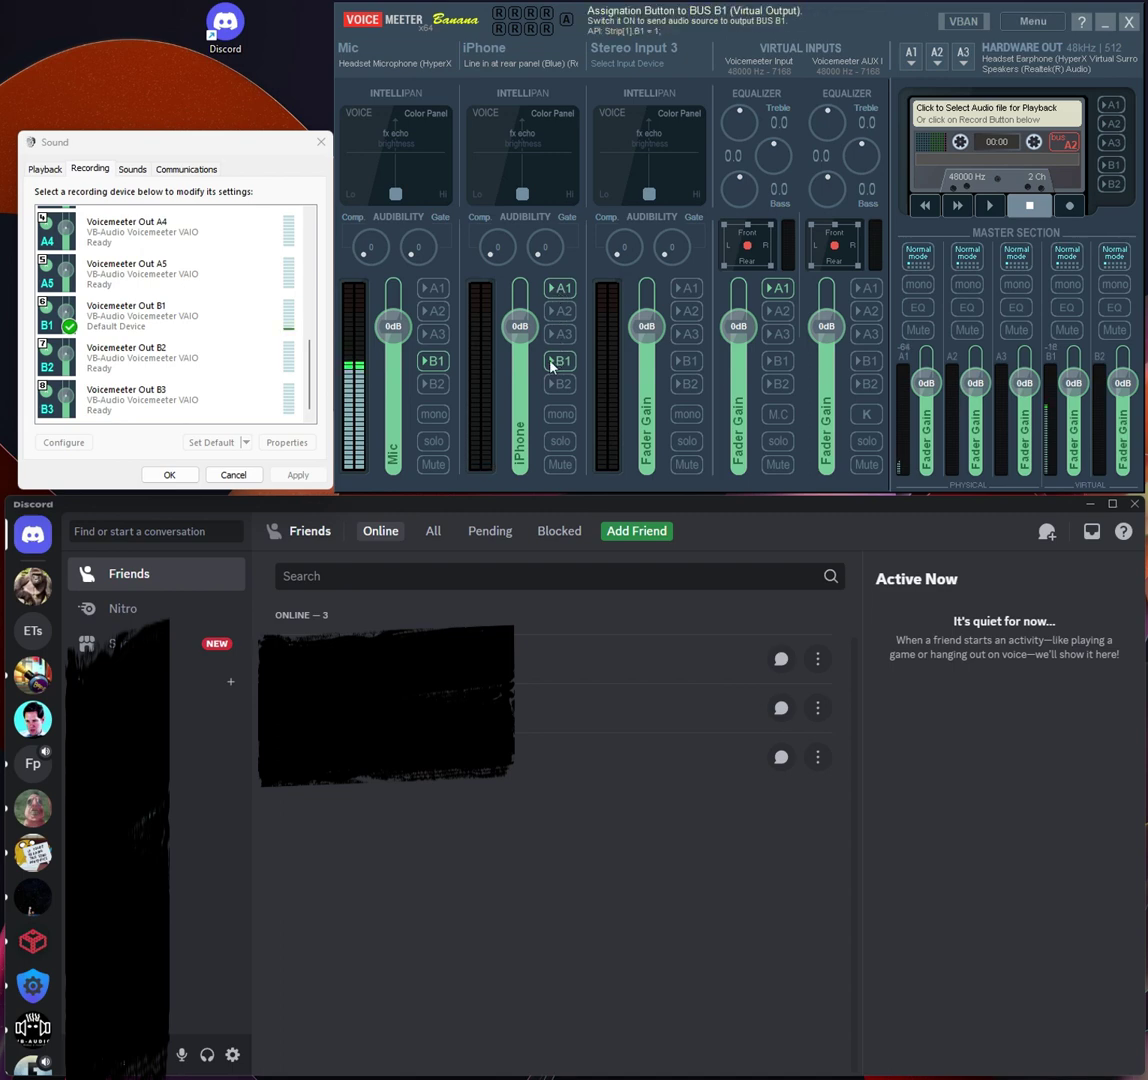
{"action": "left_click", "coordinate": [550, 362]}
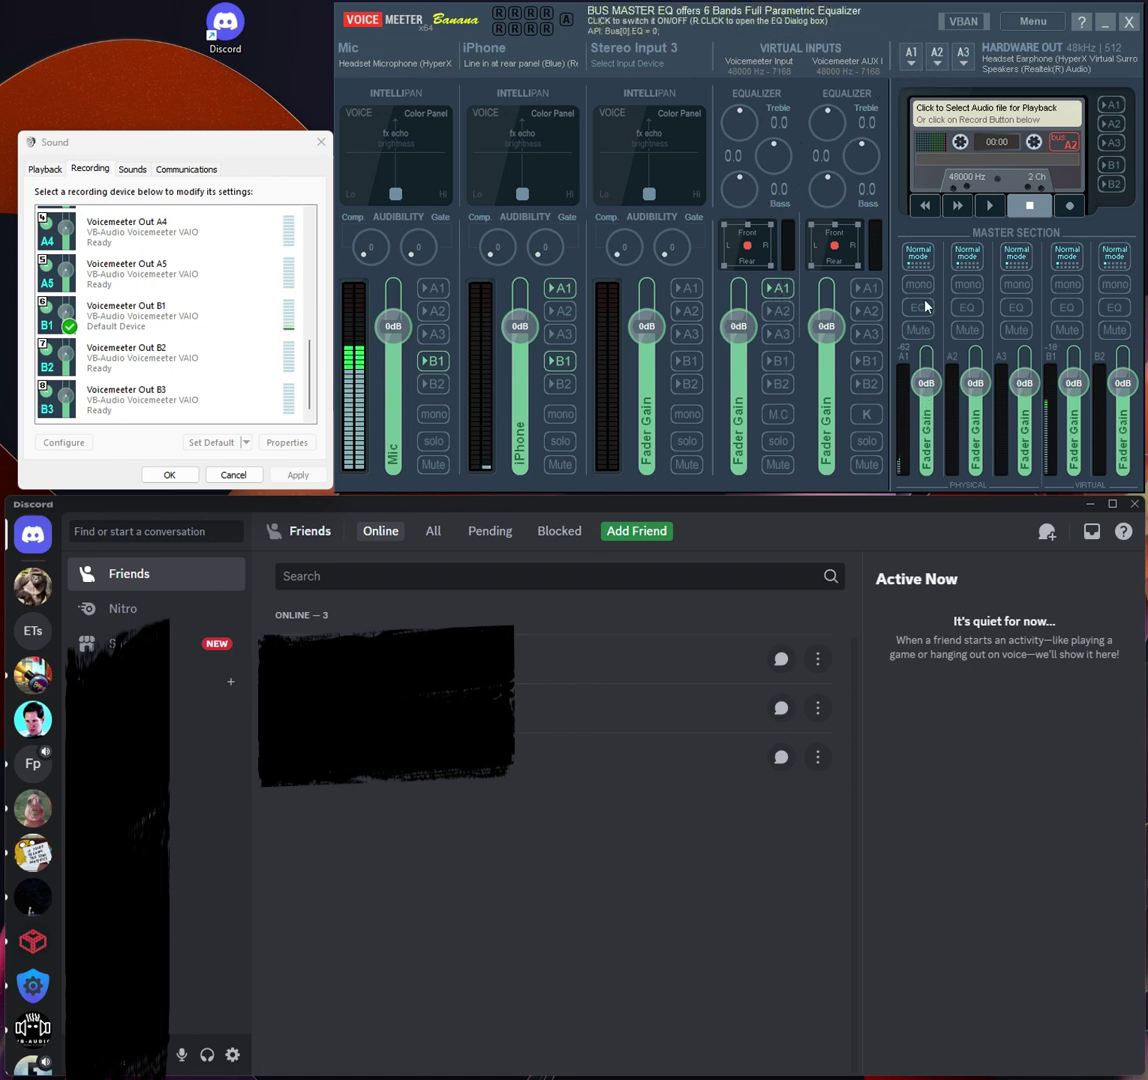
- Try out the gain faders of the A1 and A2 output buses in Voicemeeter and reset them to 0 dB
{"action": "left_click_drag", "start_coordinate": [922, 390], "coordinate": [978, 408]}
{"action": "double_click", "coordinate": [920, 397]}
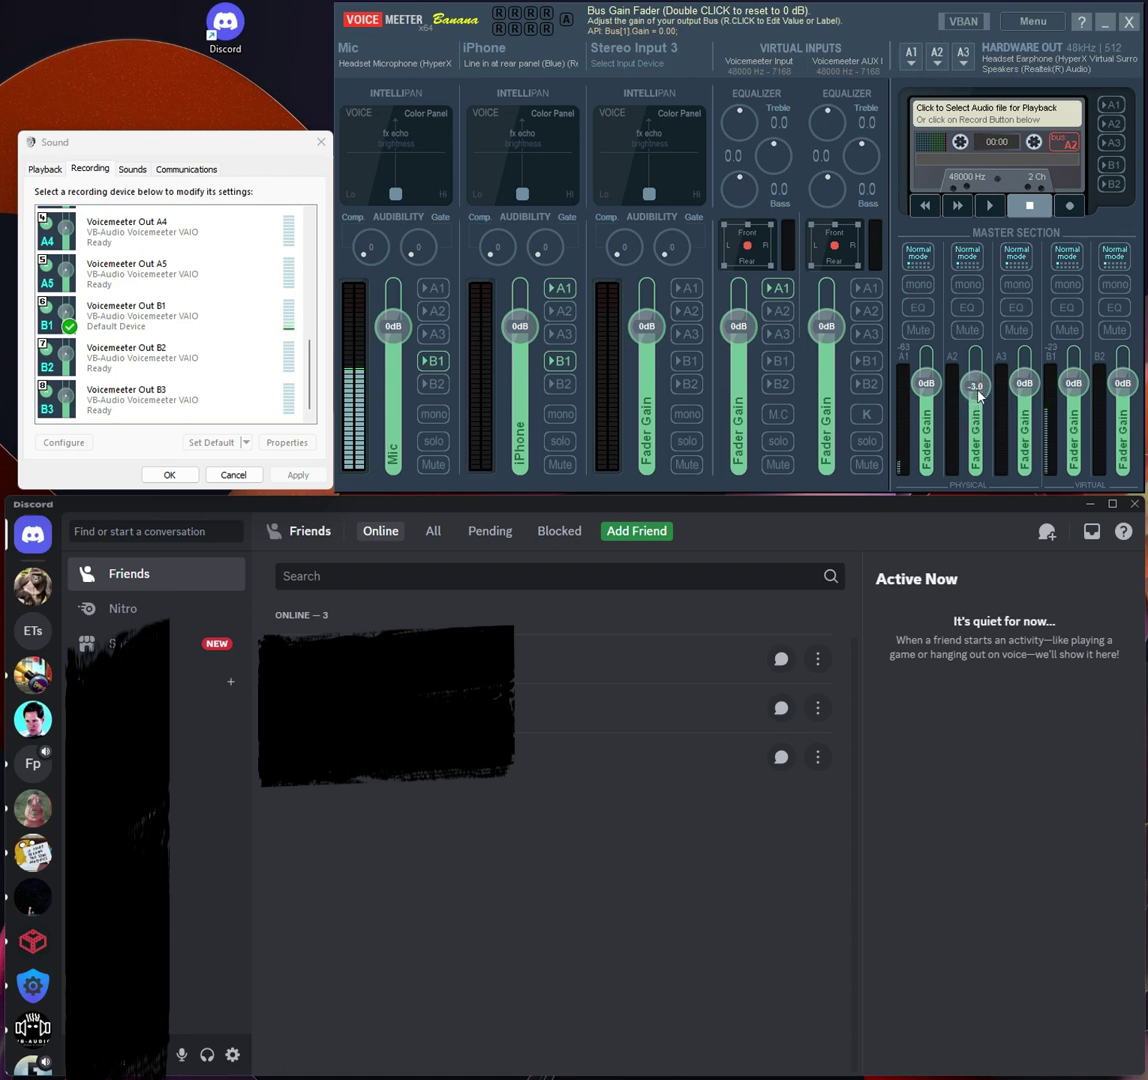
{"action": "double_click", "coordinate": [976, 395]}
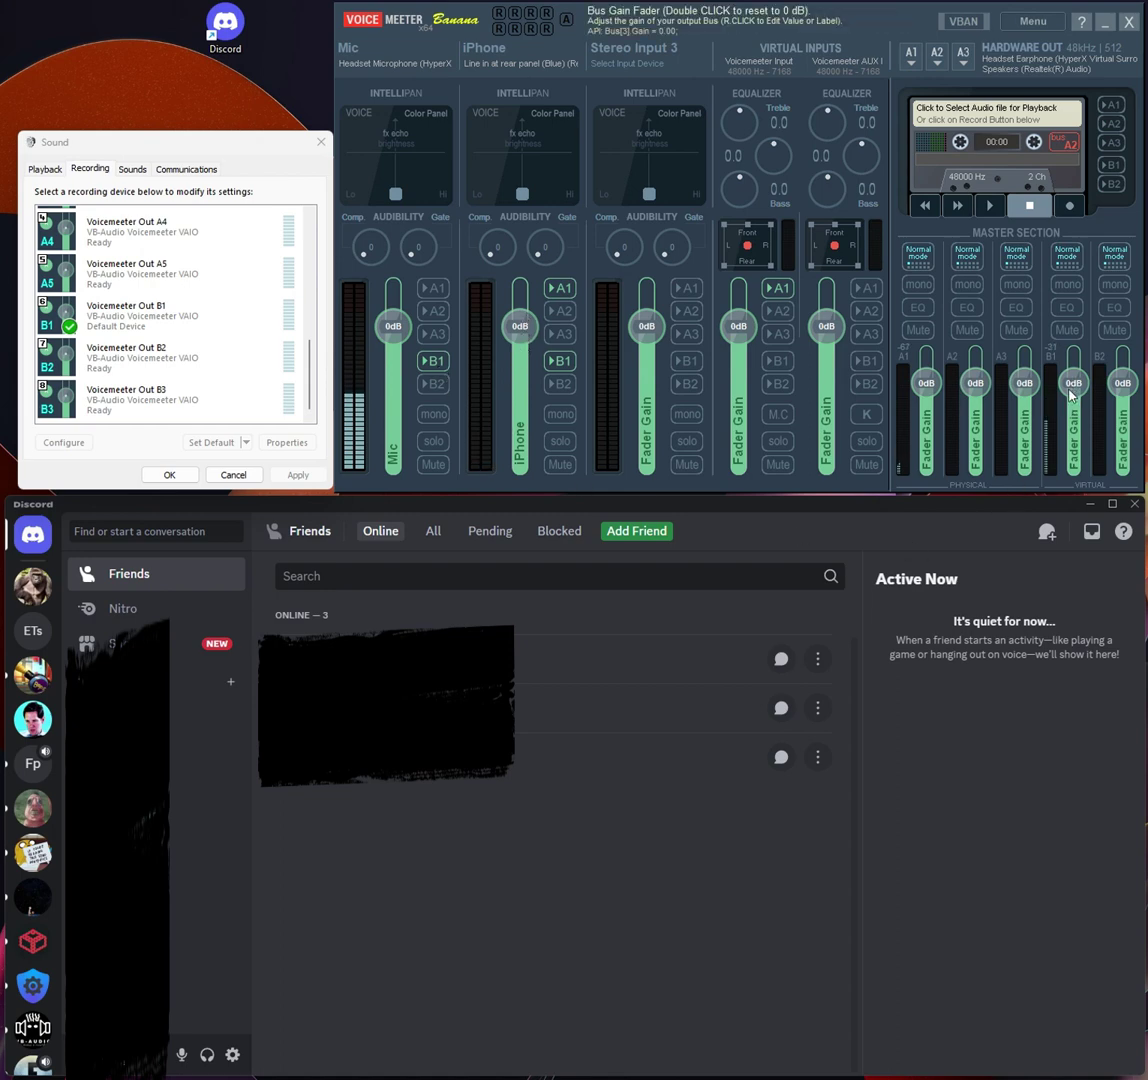
- Lower the B1 output bus gain to about -42 dB and raise it back up
{"action": "left_click_drag", "start_coordinate": [1073, 385], "coordinate": [1076, 398]}
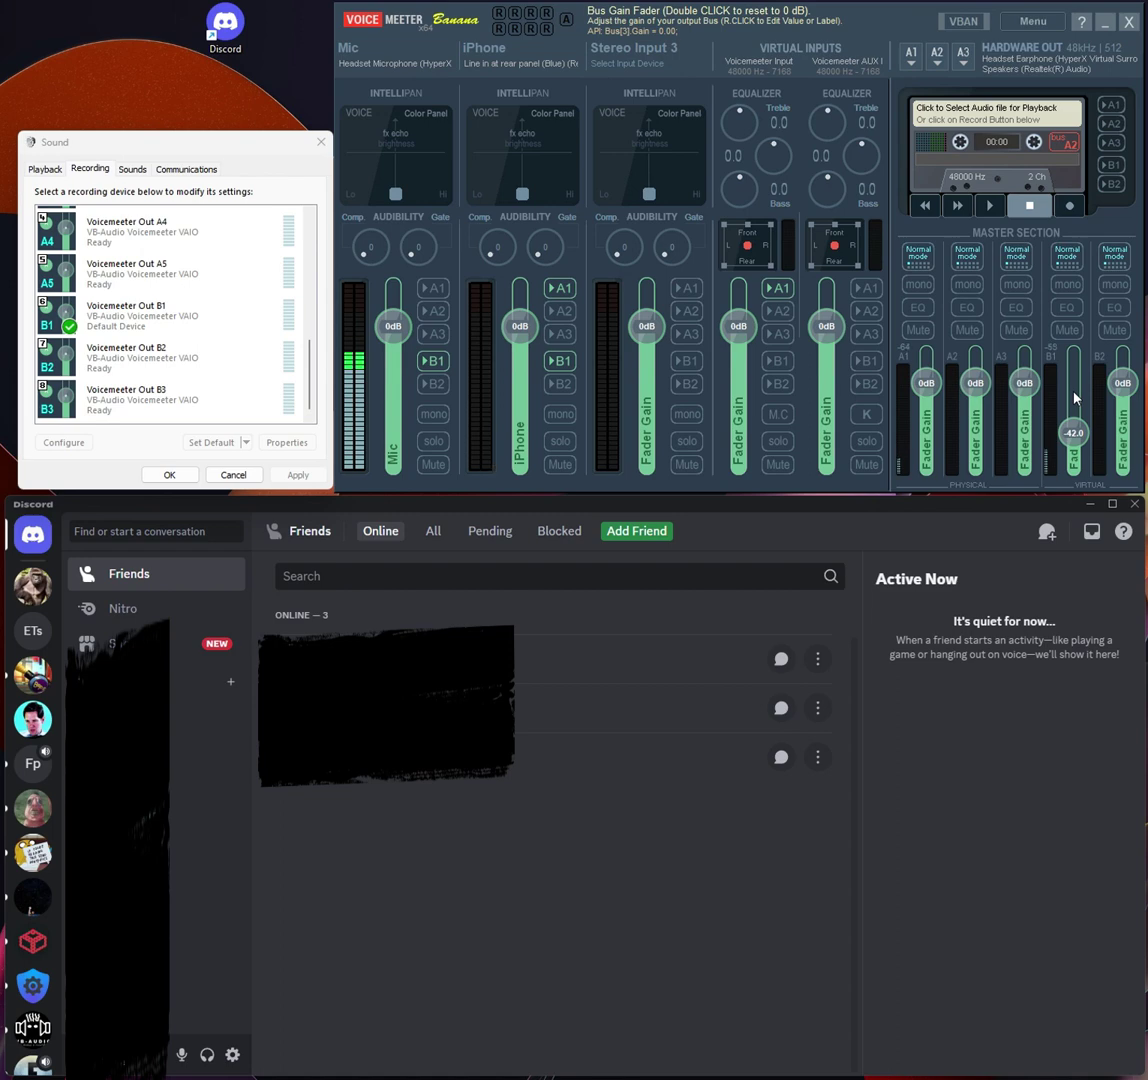
{"action": "scroll", "coordinate": [1075, 399], "scroll_direction": "up", "scroll_amount": 15}
{"action": "scroll", "coordinate": [1075, 399], "scroll_direction": "up", "scroll_amount": 20}
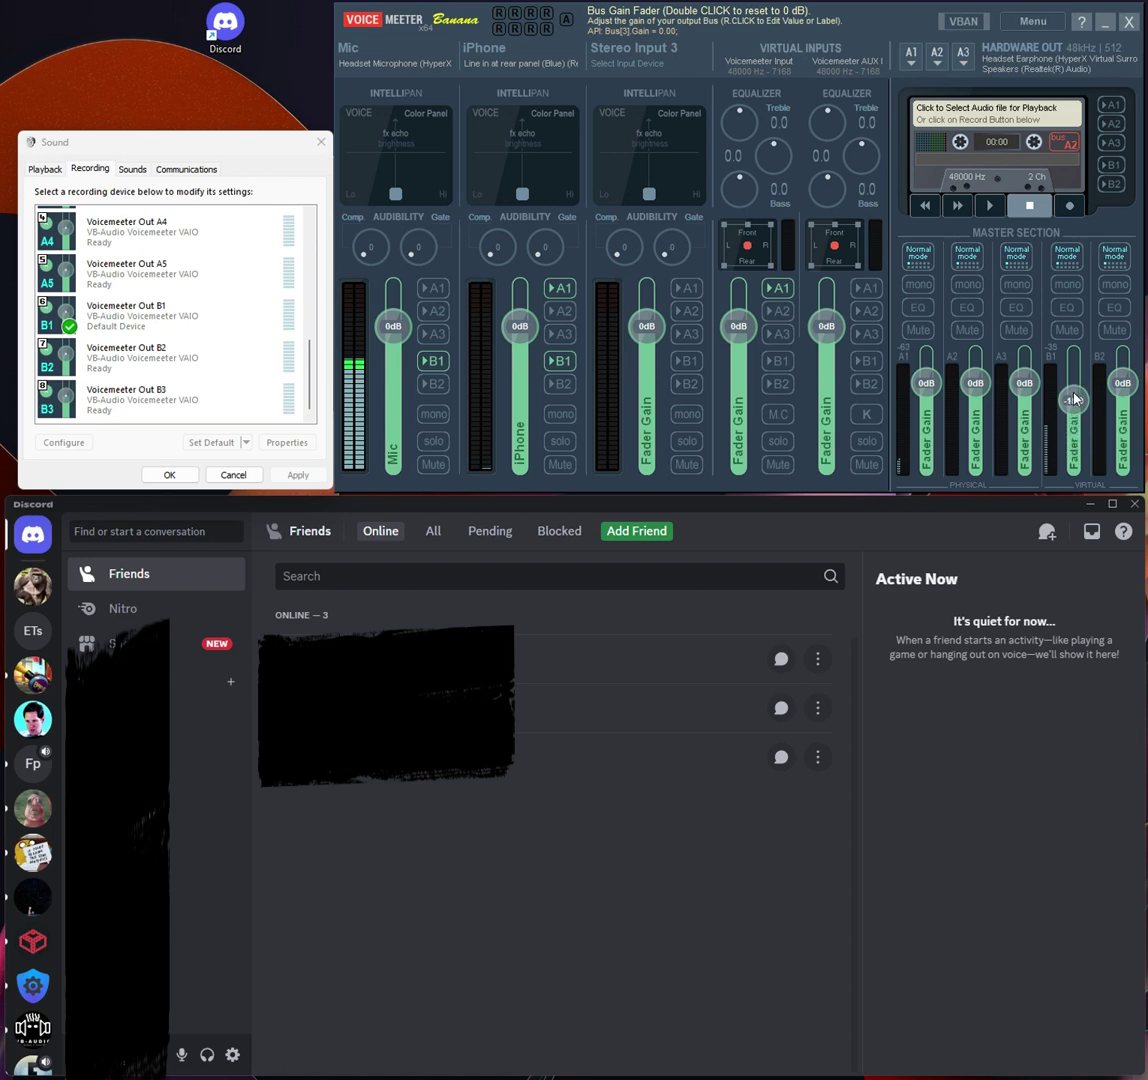